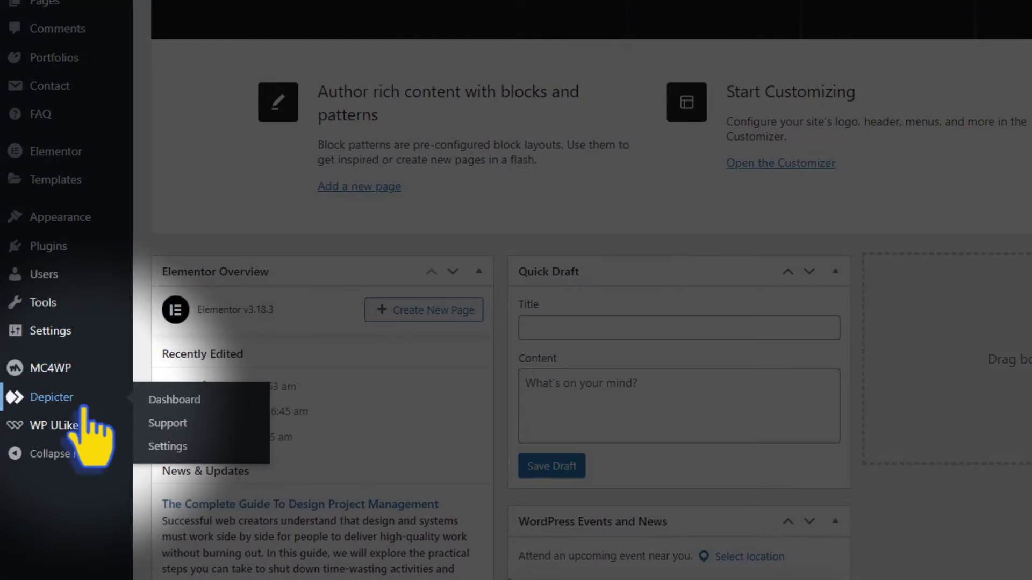
Step: Open Depicter's slider templates filtered to the Testimonial category
click(84, 408)
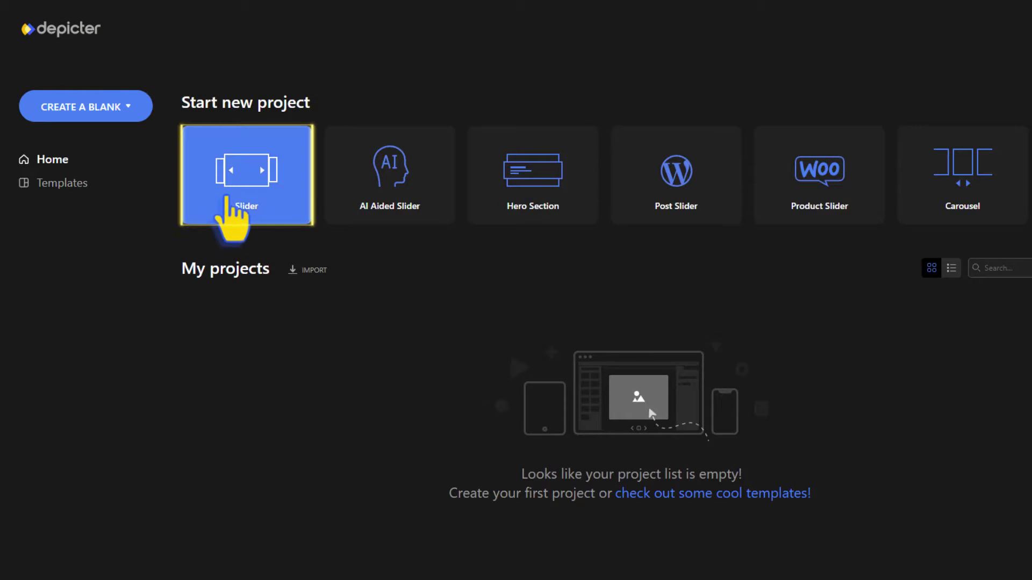
click(230, 222)
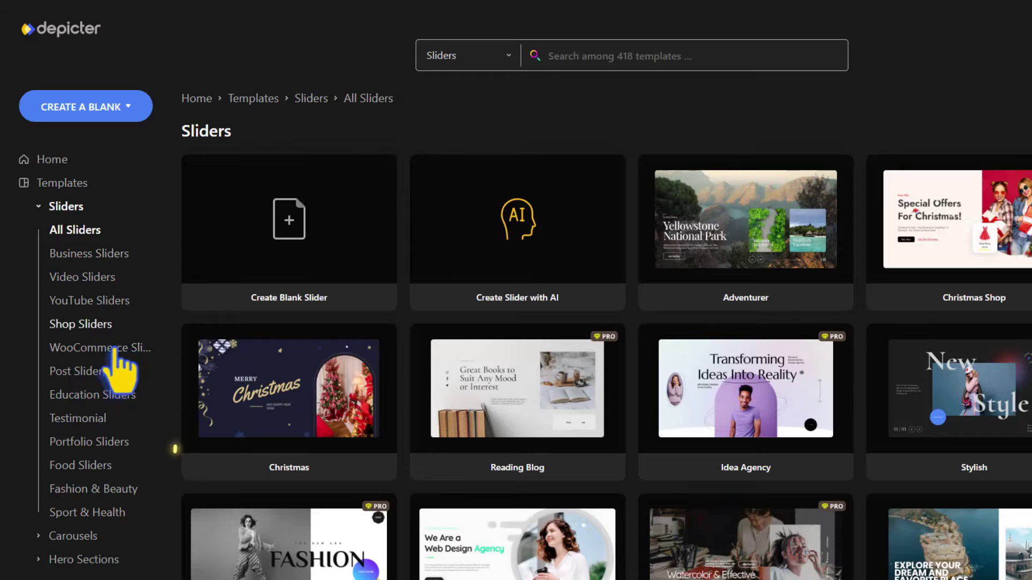
click(83, 421)
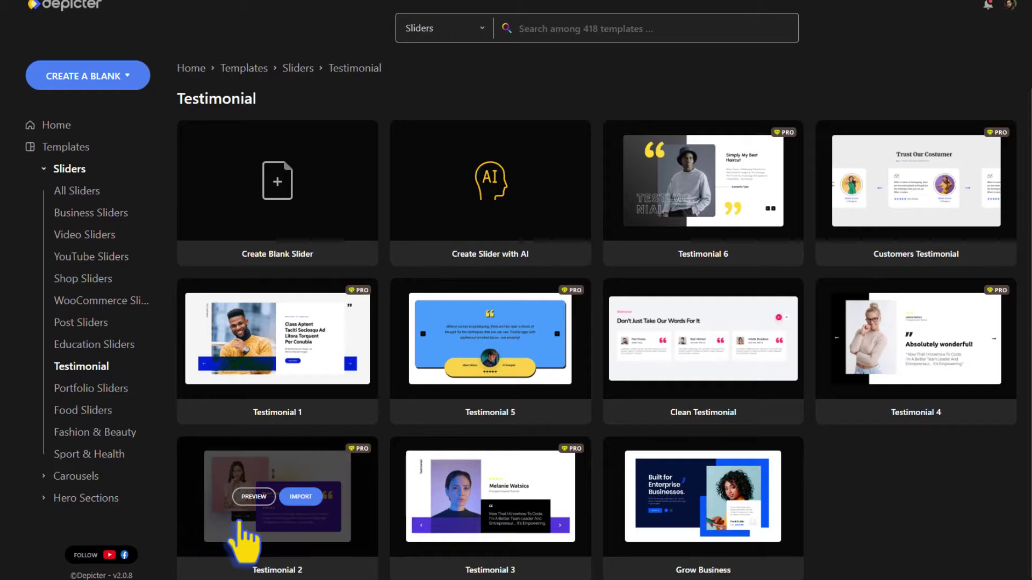
Step: Preview the Testimonial 2 template through all three slides, then close the preview
click(253, 500)
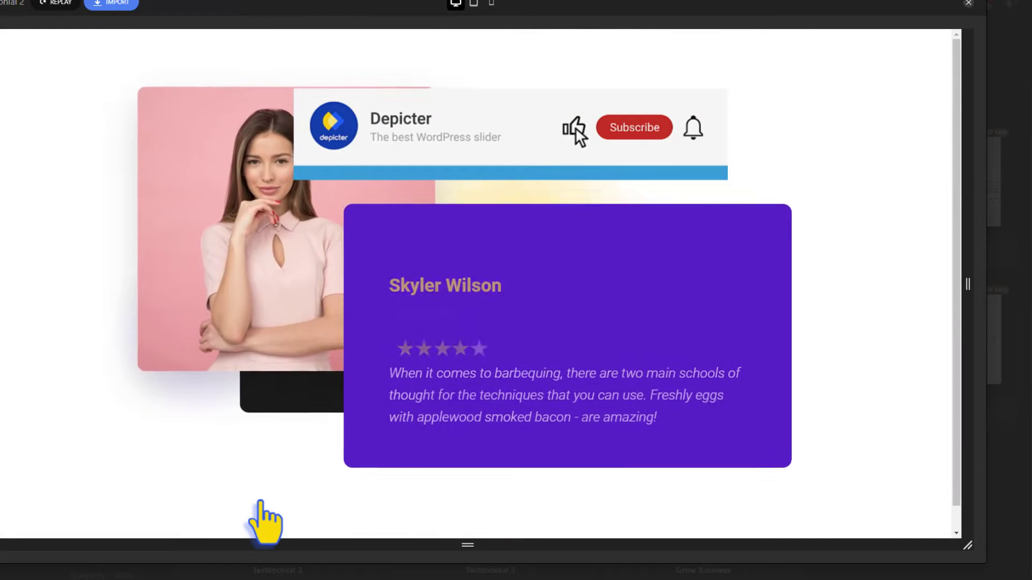
click(315, 395)
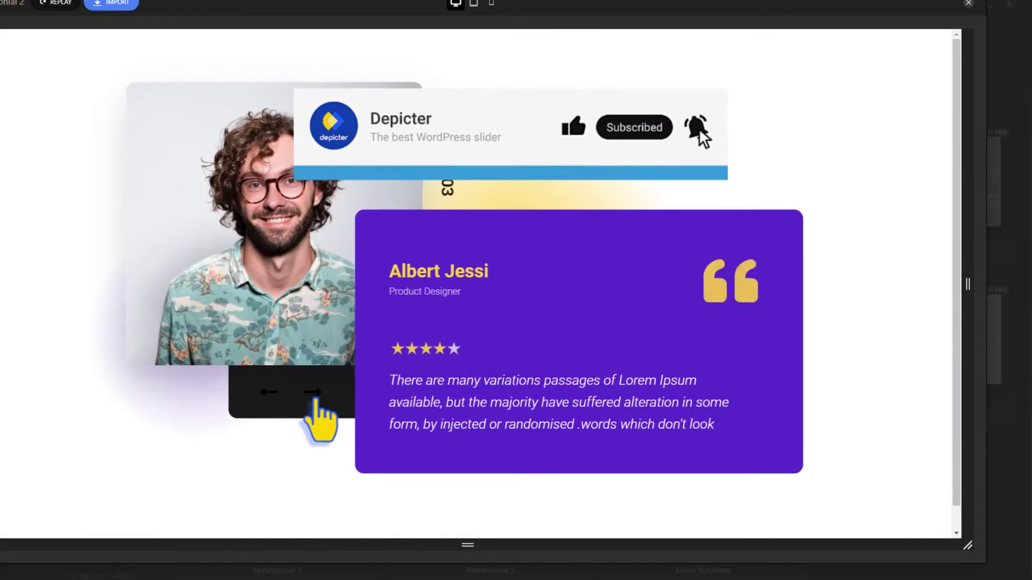
click(312, 395)
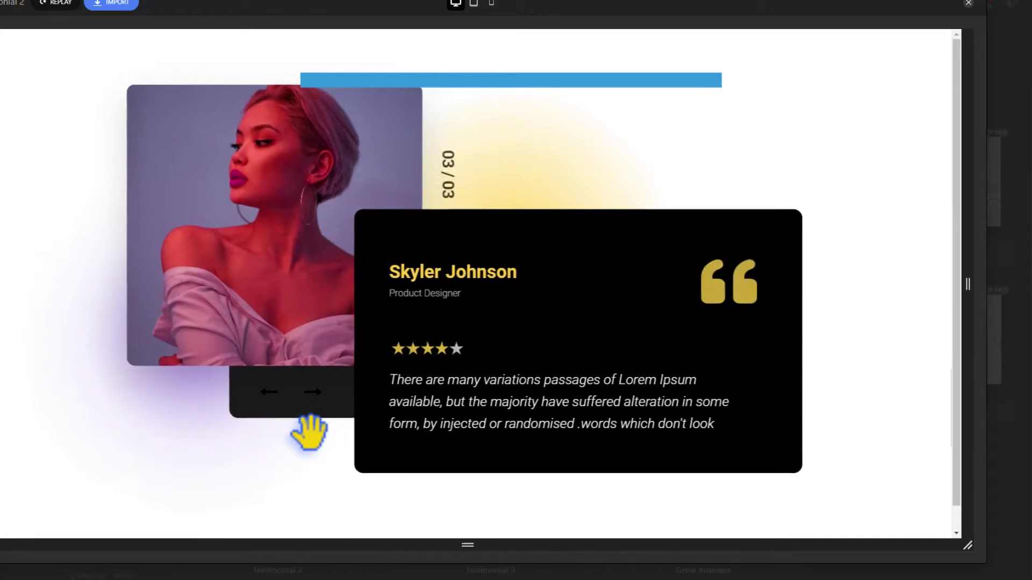
click(312, 395)
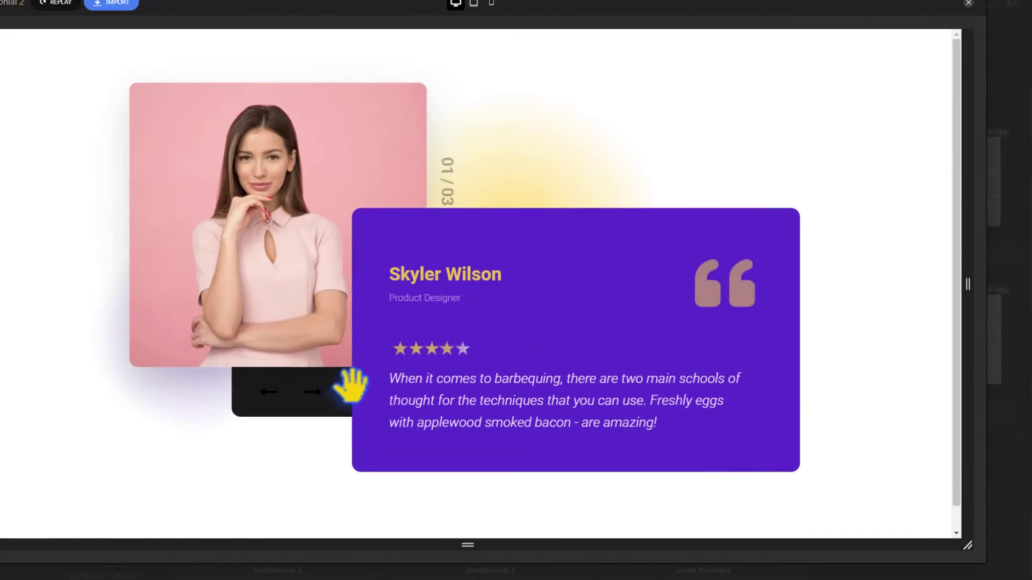
click(966, 4)
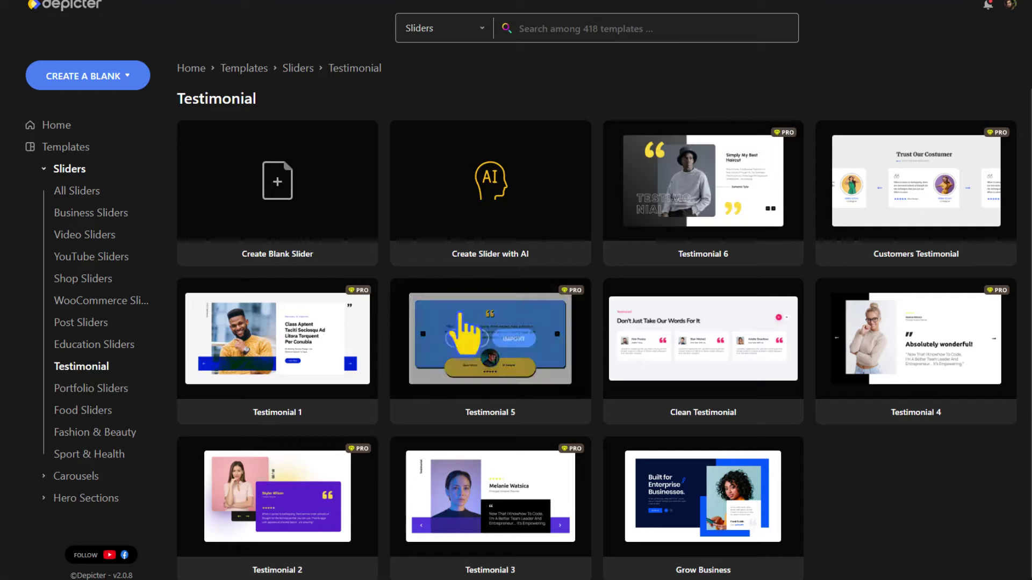
Step: Import Testimonial 2 as a new project and open it in the editor
mouse_move(326, 484)
click(304, 497)
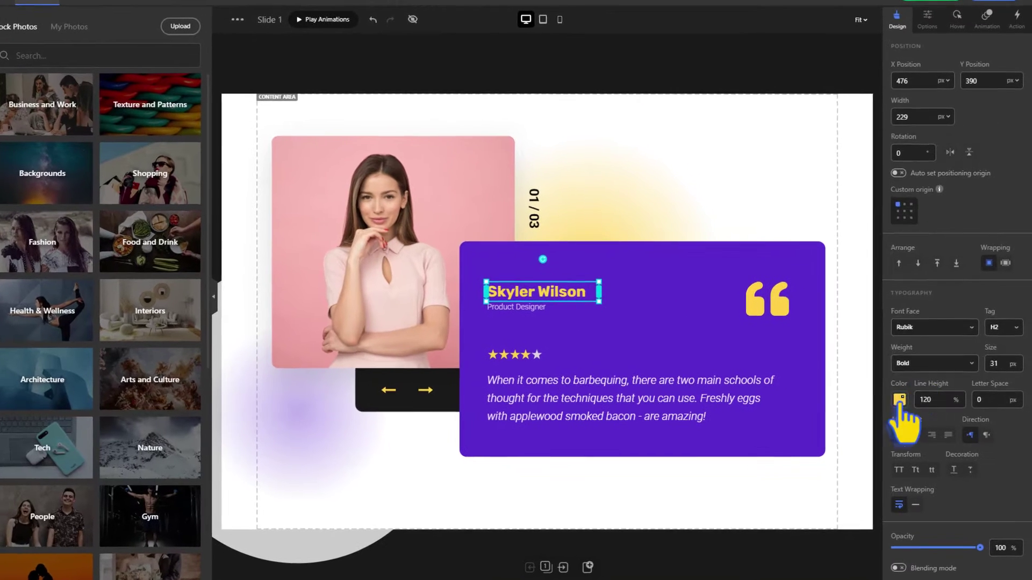
click(896, 400)
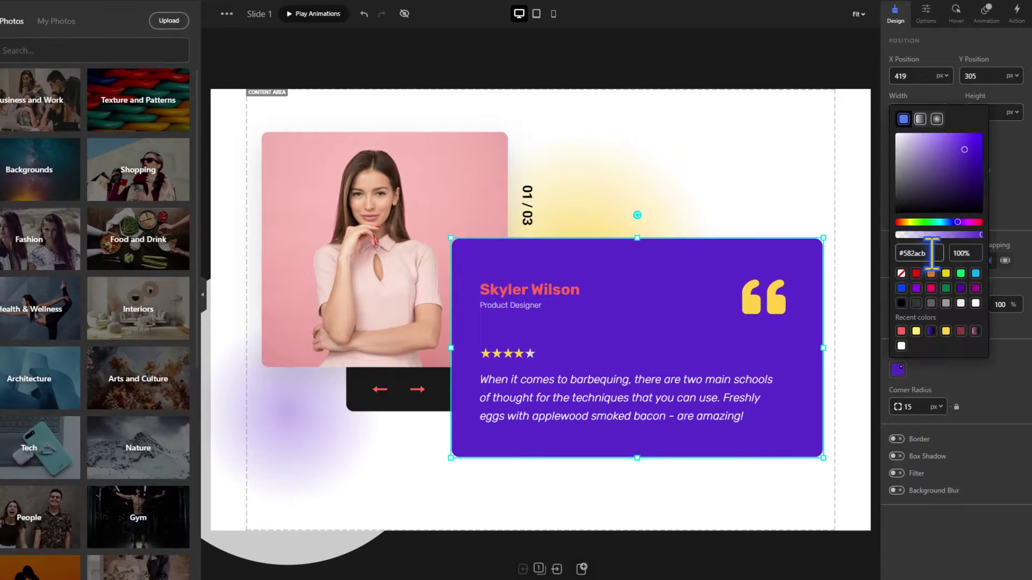
Step: Fill the second slide's testimonial card with dark navy #1a1a30
text(#1a1a30)
click(306, 421)
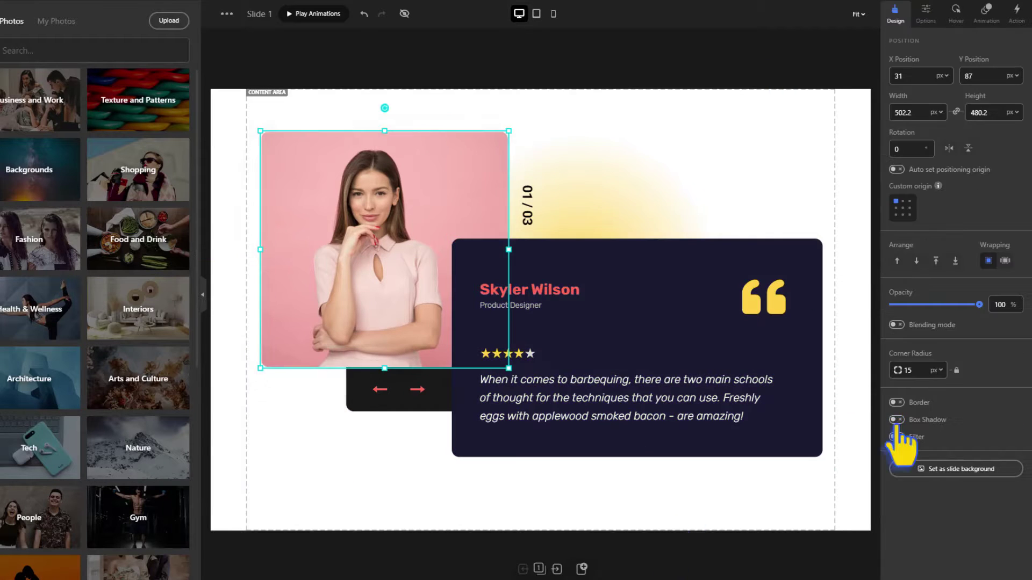
click(556, 569)
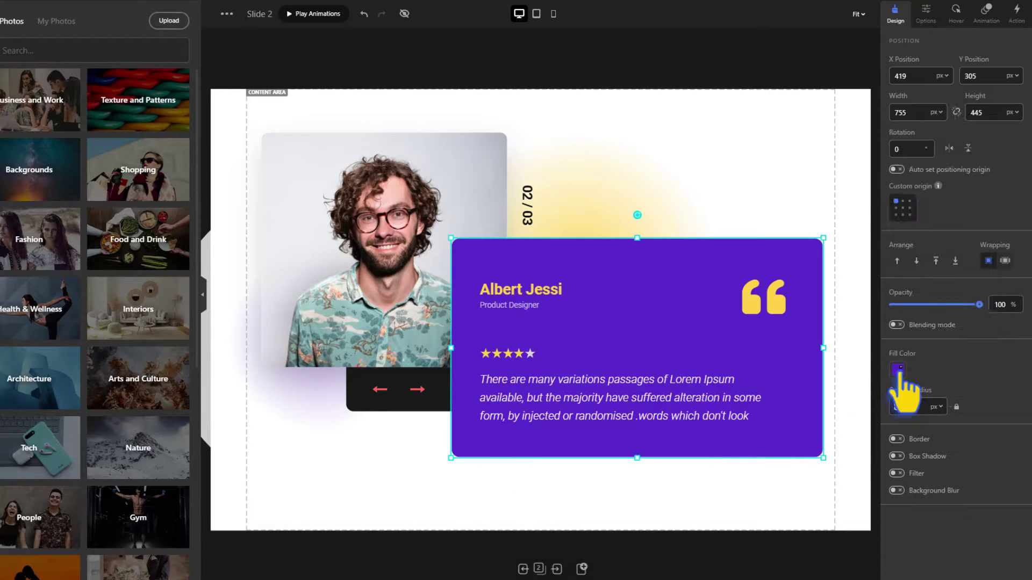
click(898, 370)
text(#1a1a30)
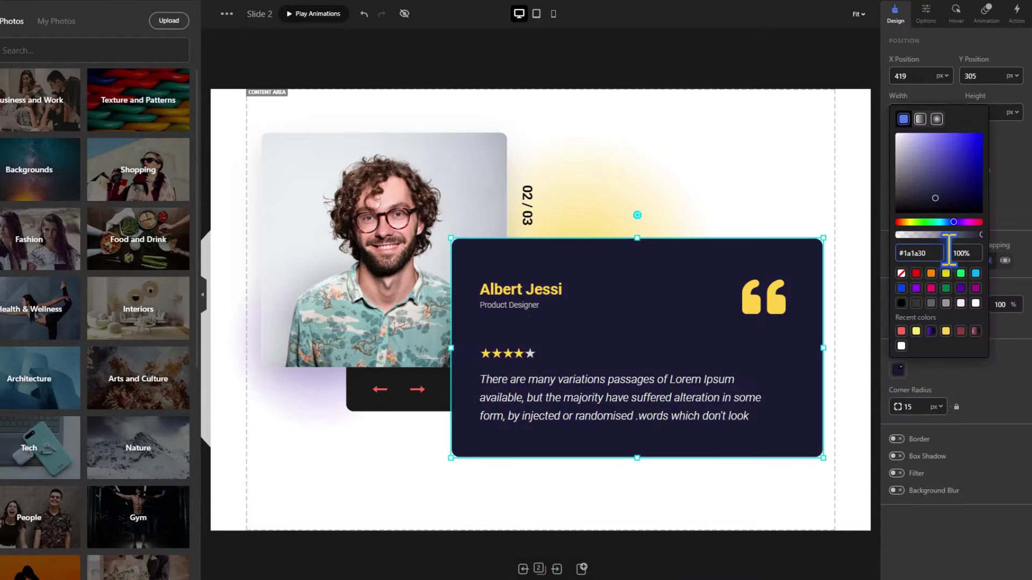
Step: Colour the second slide's reviewer name heading coral
click(526, 304)
click(523, 290)
click(898, 399)
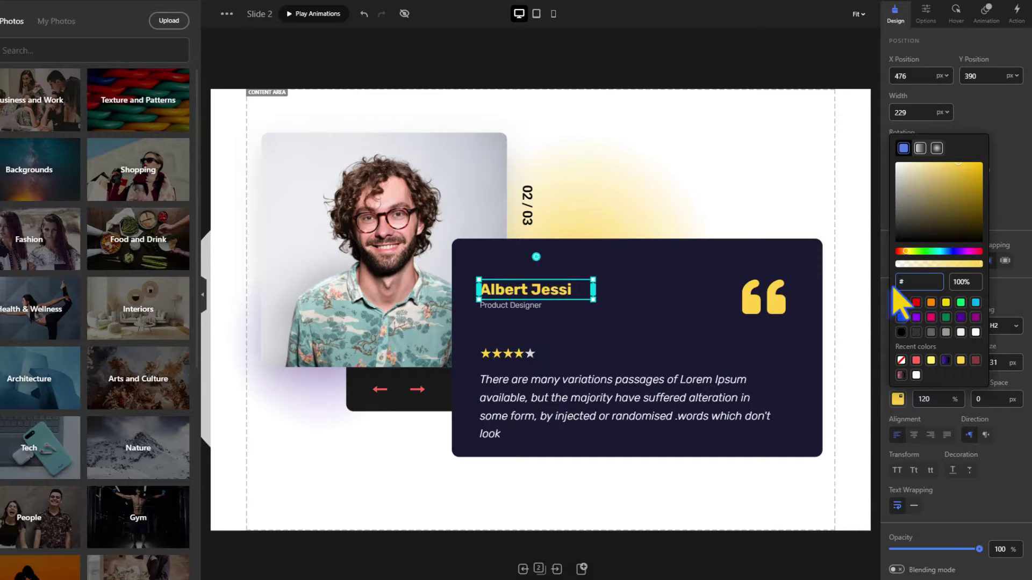
Step: Give the third slide's card the #1a1a30 fill and open the publish options
click(557, 569)
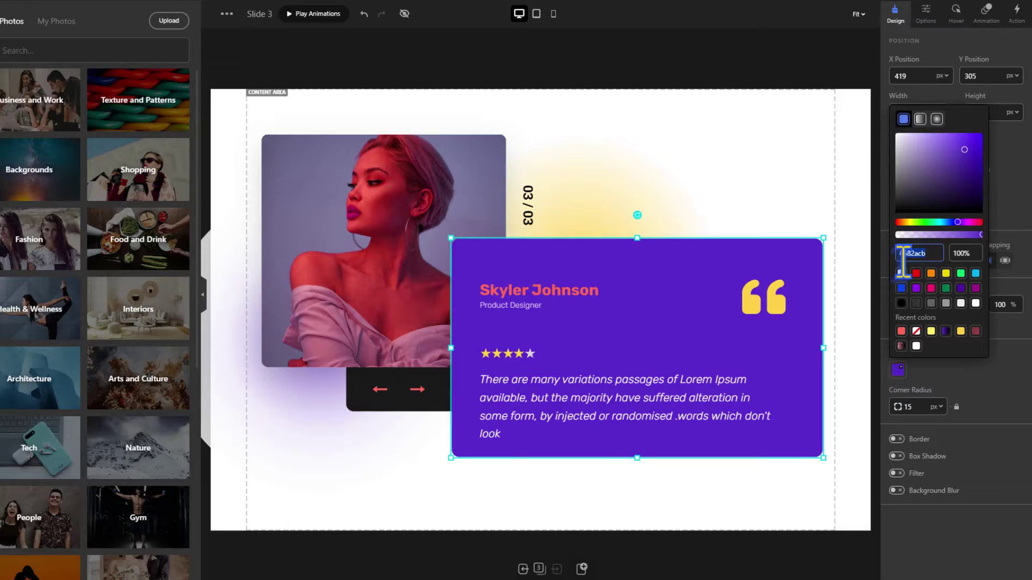
key(Escape)
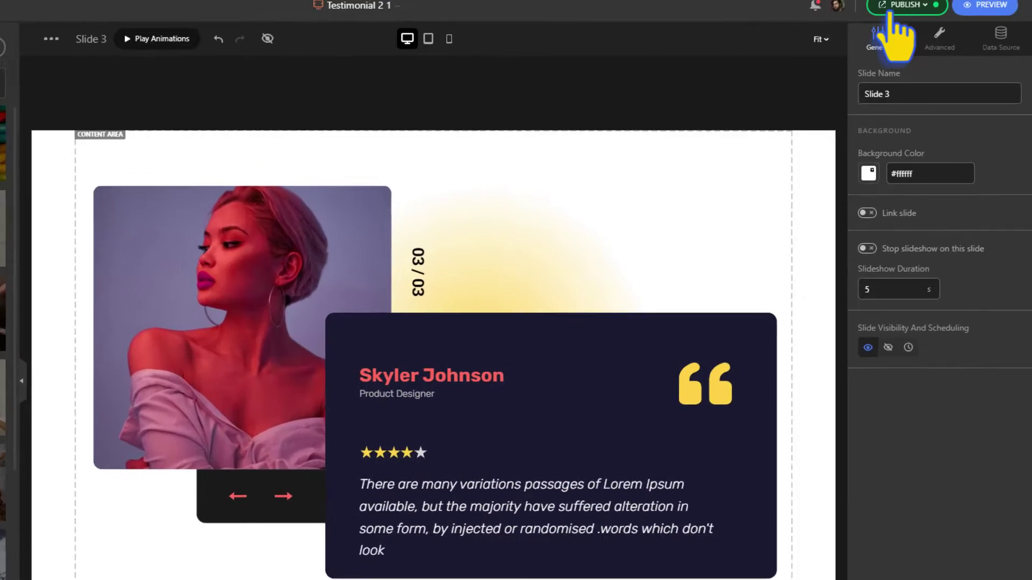
click(894, 8)
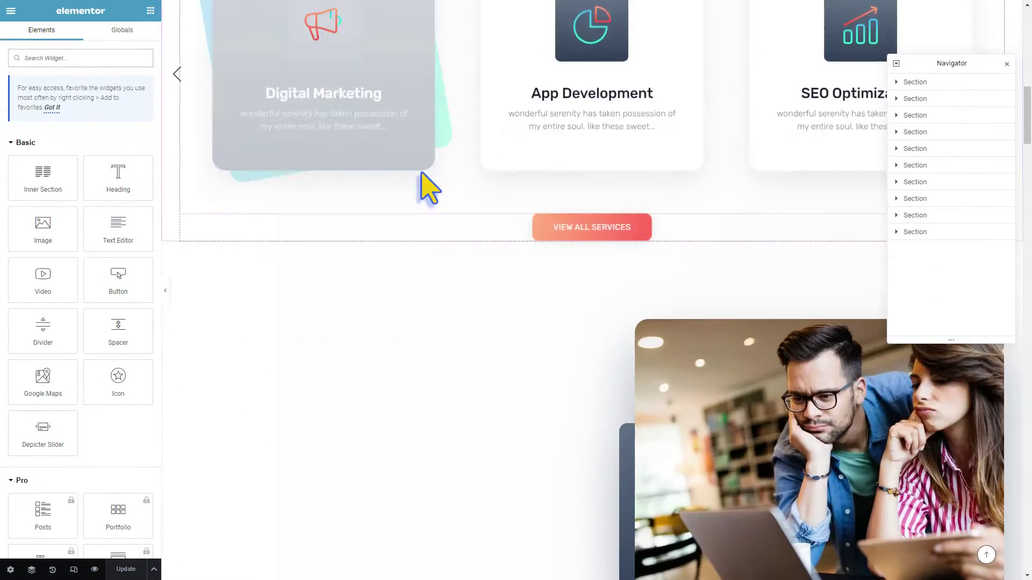
scroll(425, 204, down, 10)
Step: Add a one-column section below the About block and place the Depicter Slider widget in it
scroll(537, 296, up, 1)
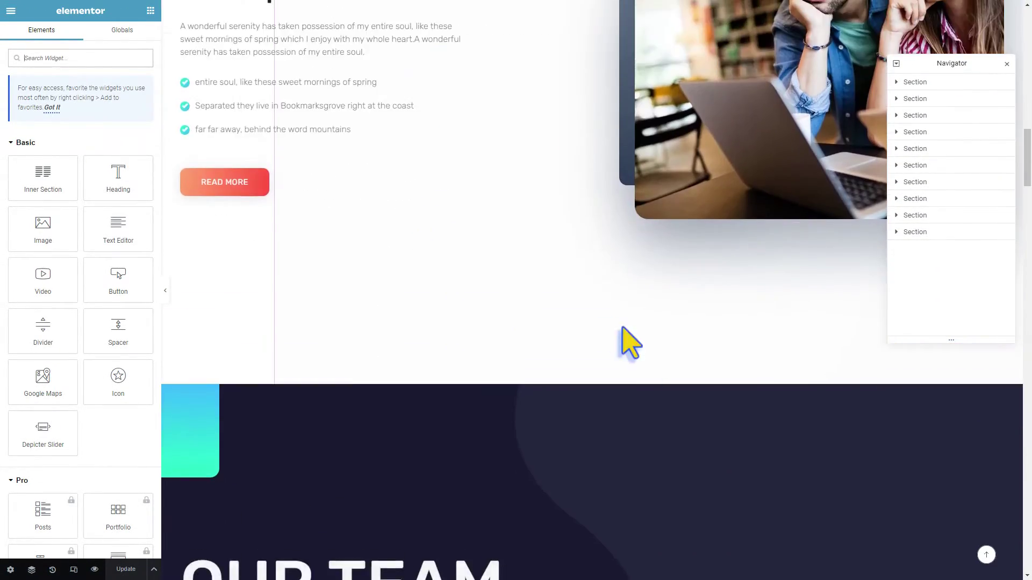
click(578, 379)
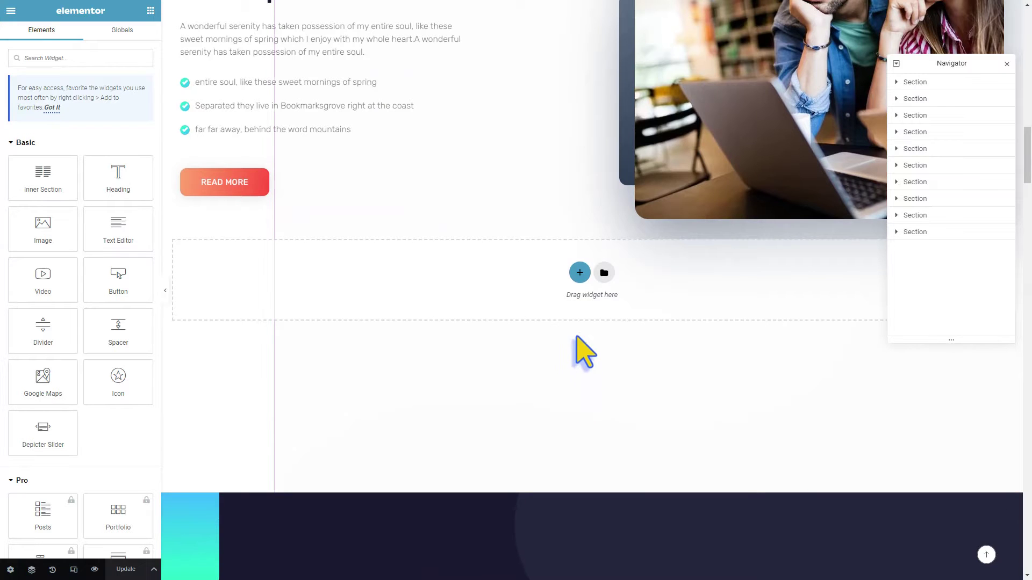
click(580, 274)
click(452, 302)
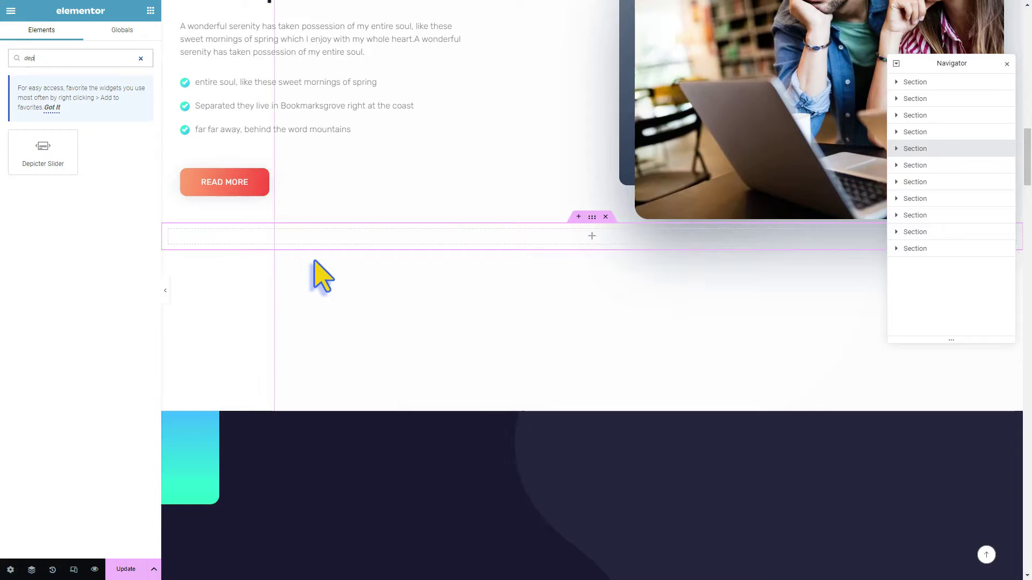
drag(437, 240, 442, 240)
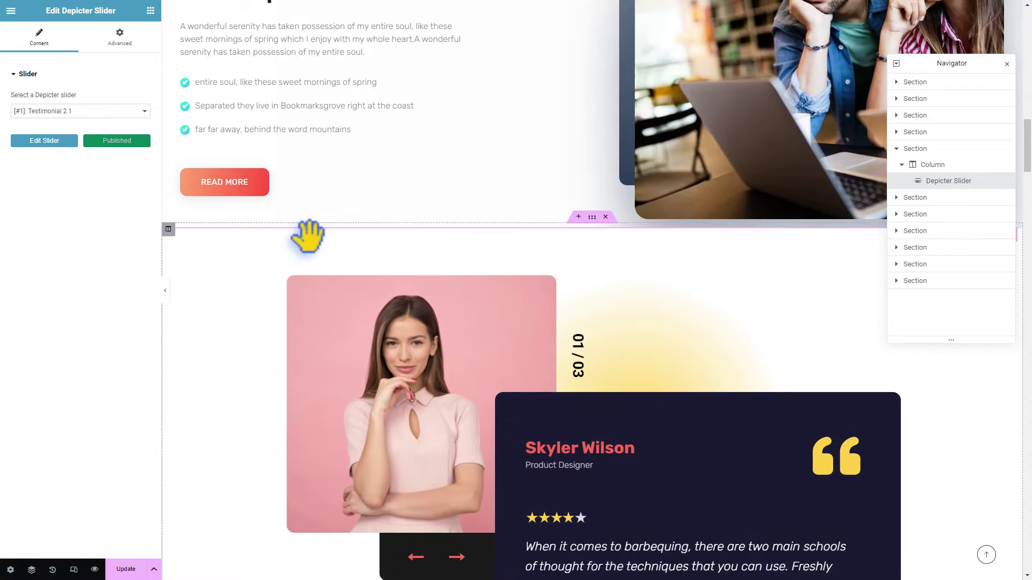
scroll(338, 262, down, 3)
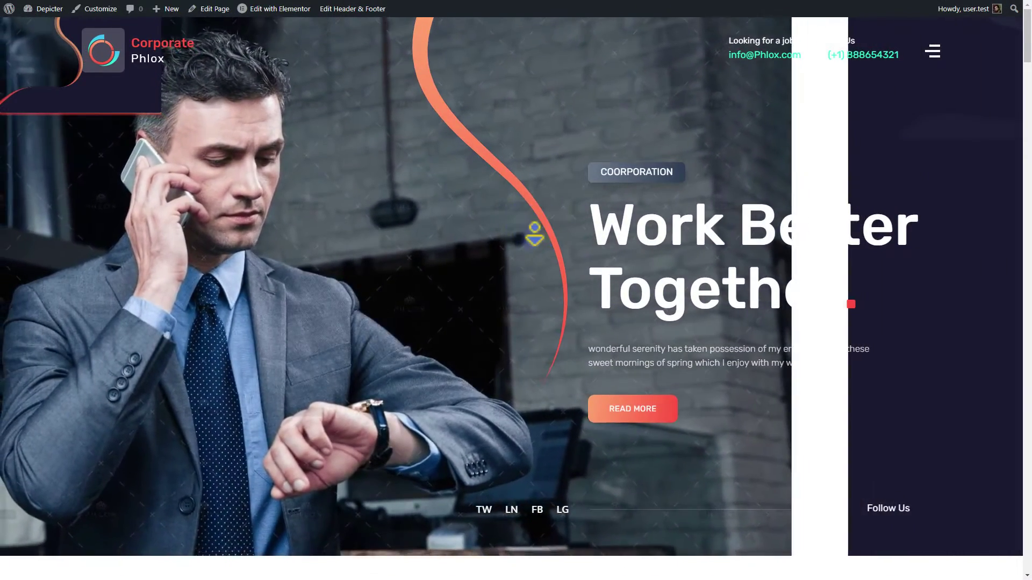
Step: Scroll the live homepage down to the testimonial carousel and advance it to the next slide
scroll(535, 233, down, 7)
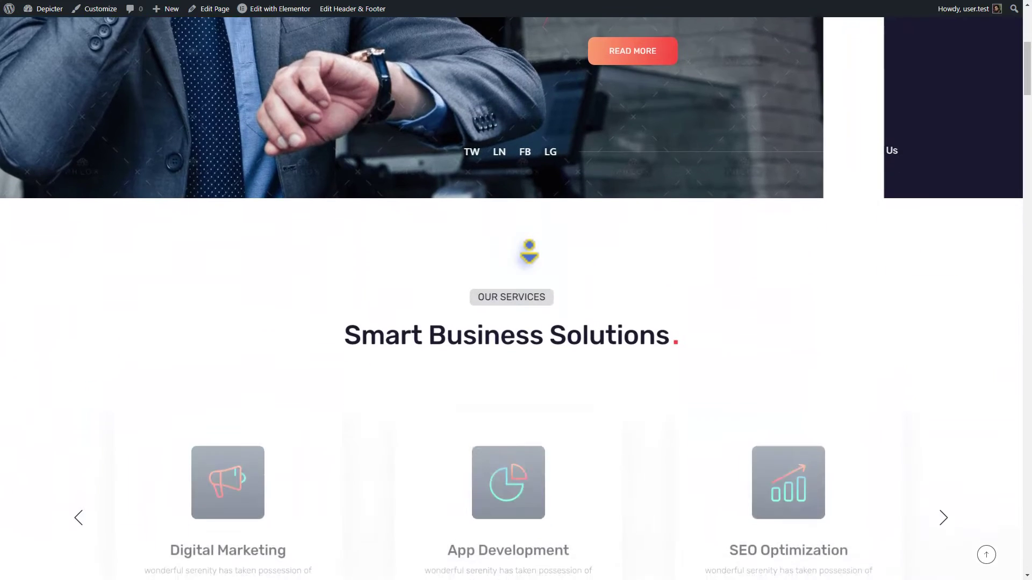
scroll(529, 252, down, 8)
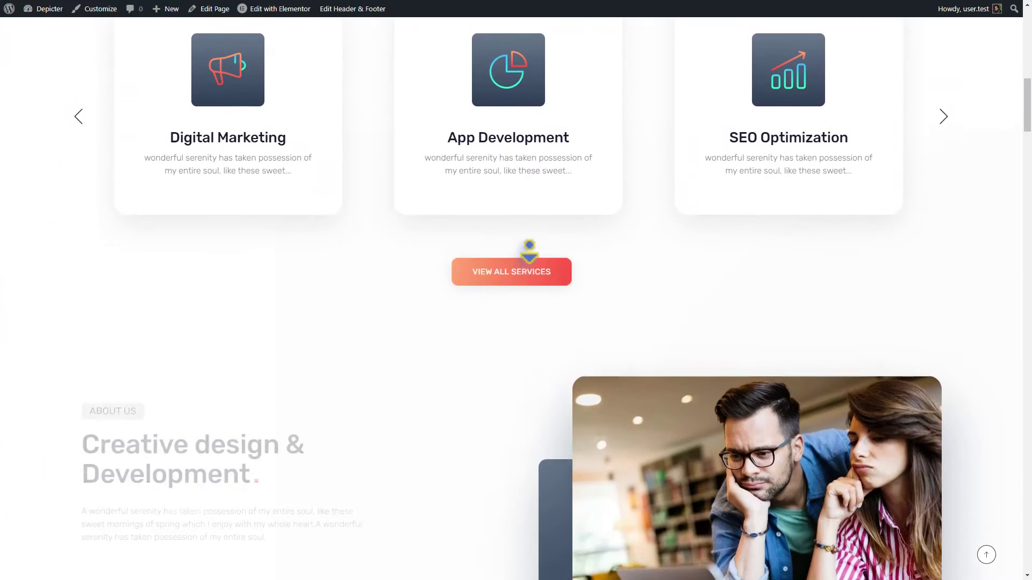
scroll(530, 251, down, 8)
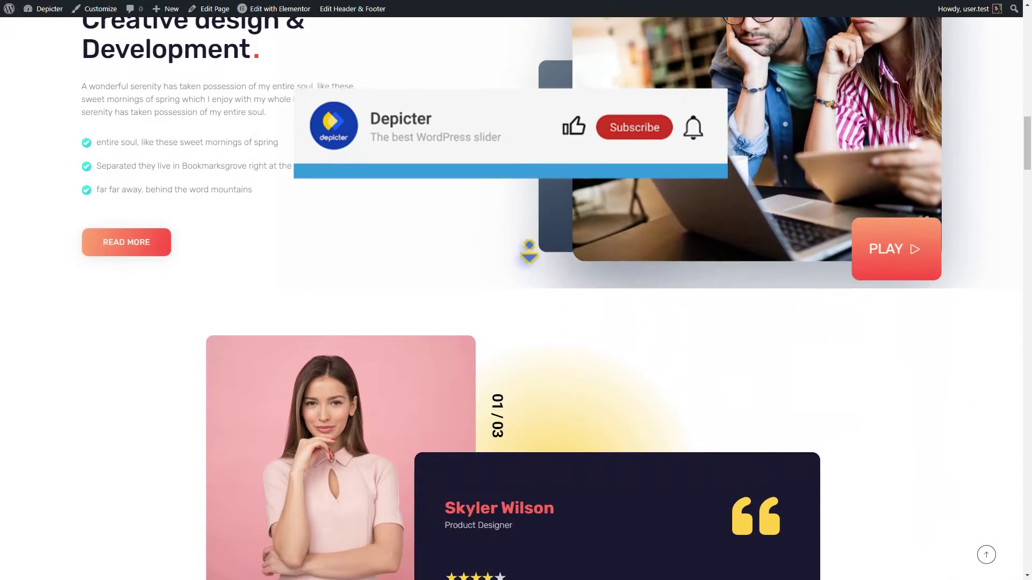
scroll(529, 251, down, 4)
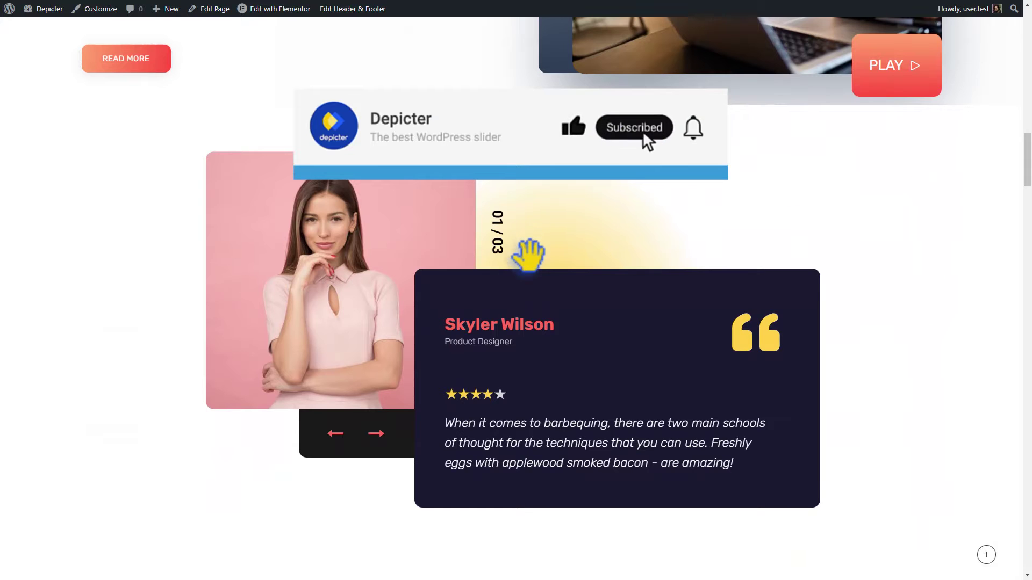
click(377, 435)
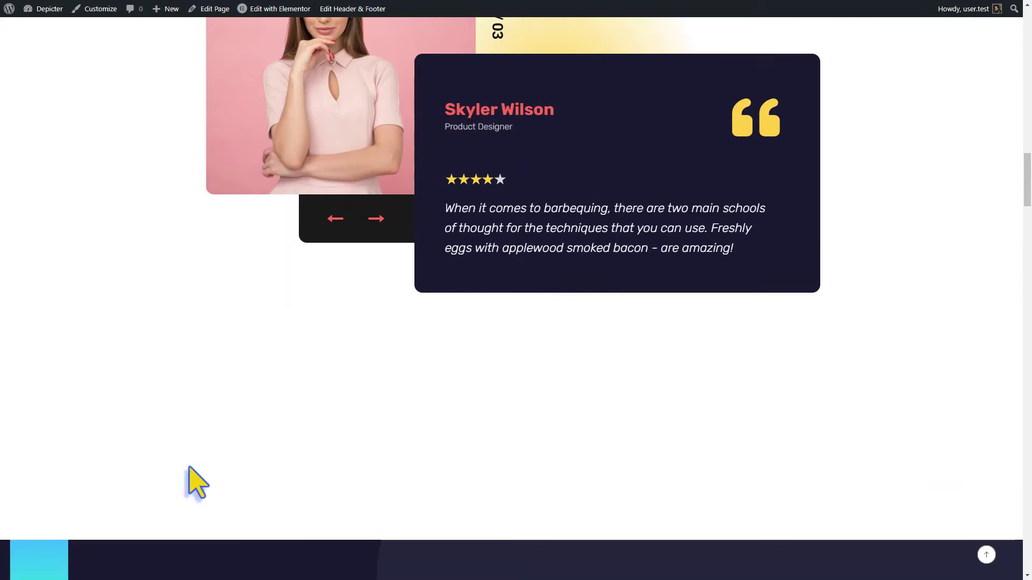
middle_click(185, 499)
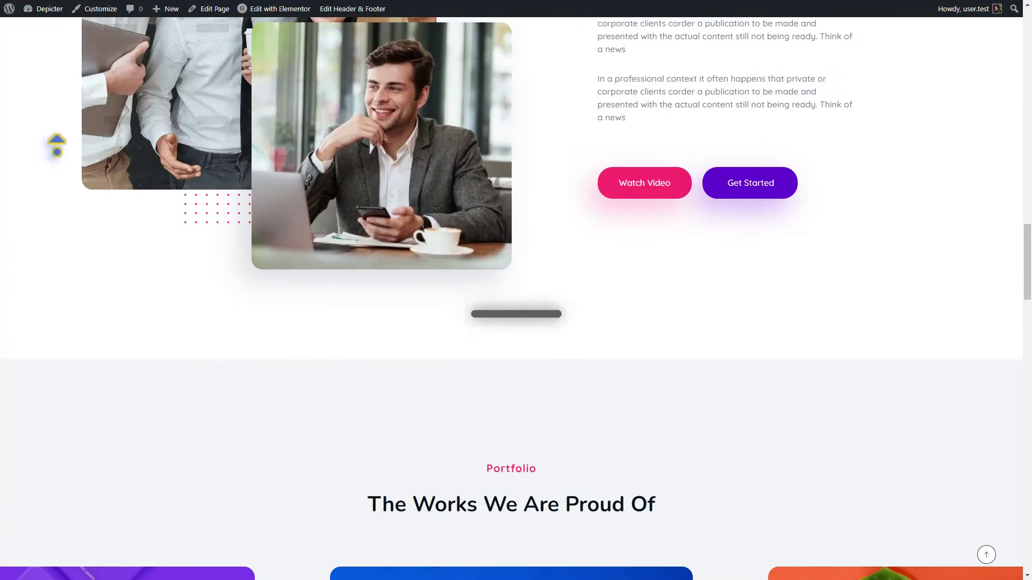
middle_click(57, 144)
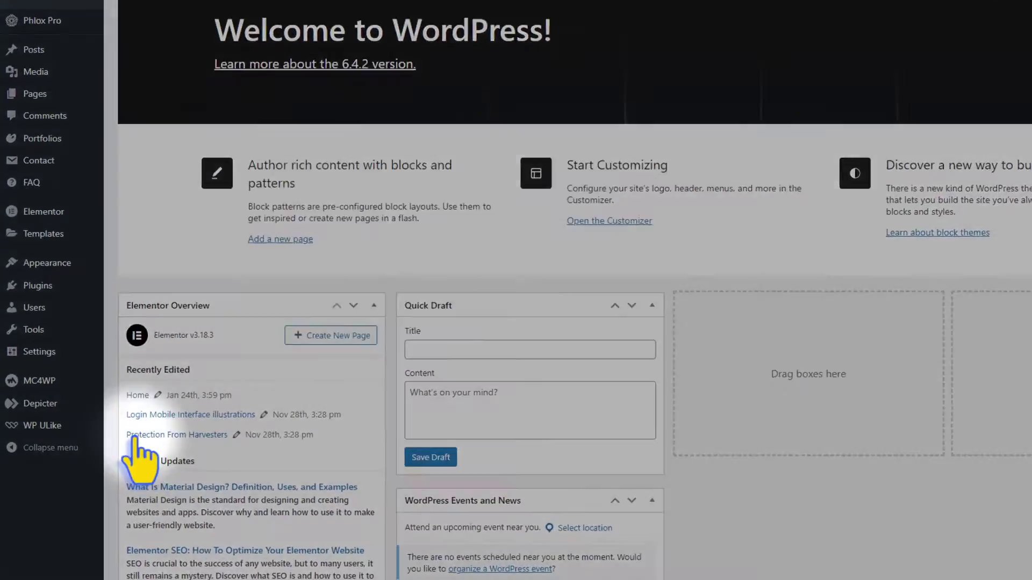
Step: Filter Depicter's carousel templates to Testimonial Carousels and open the Testimonial 7 live preview
mouse_move(35, 411)
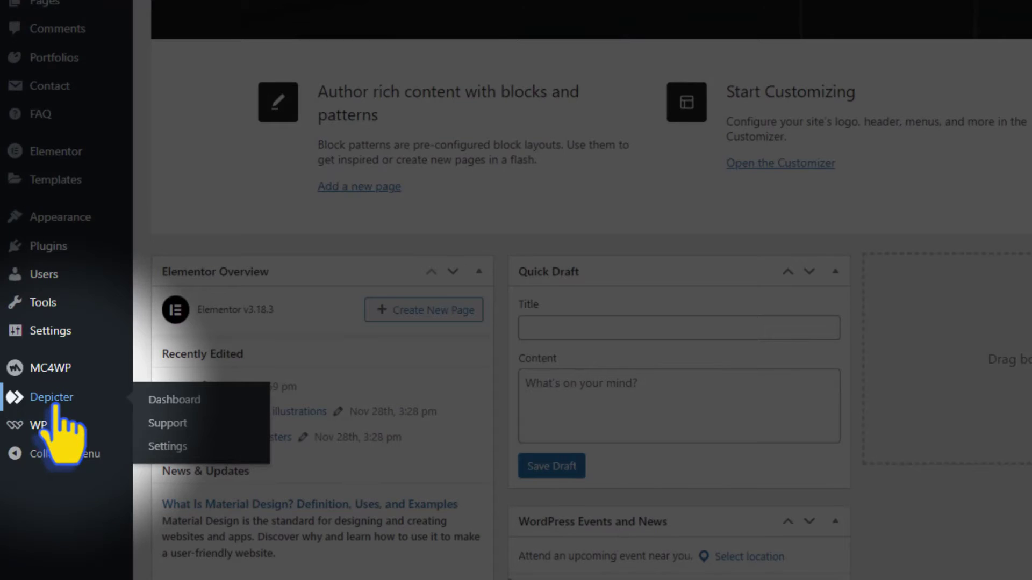
click(54, 400)
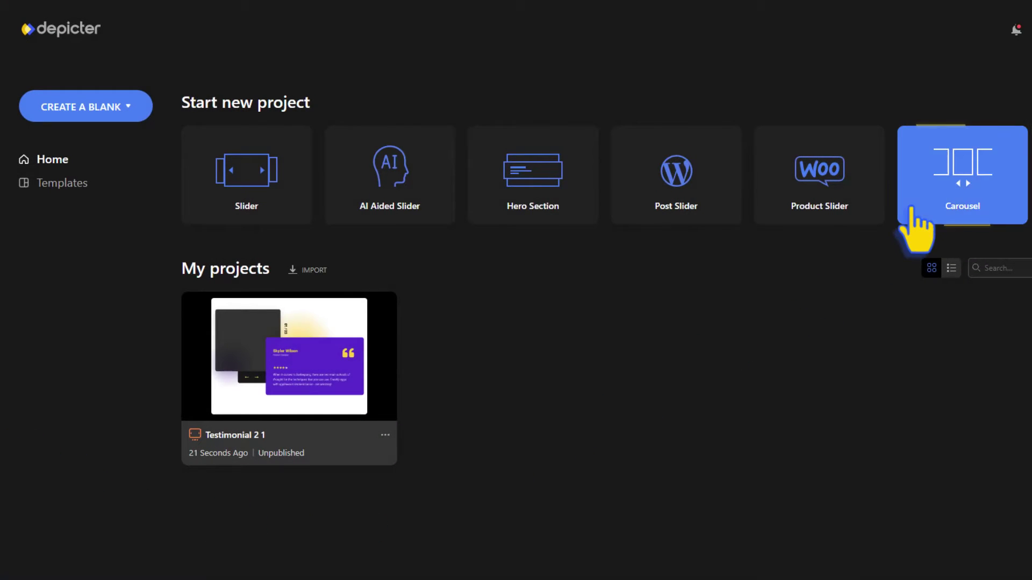
click(911, 210)
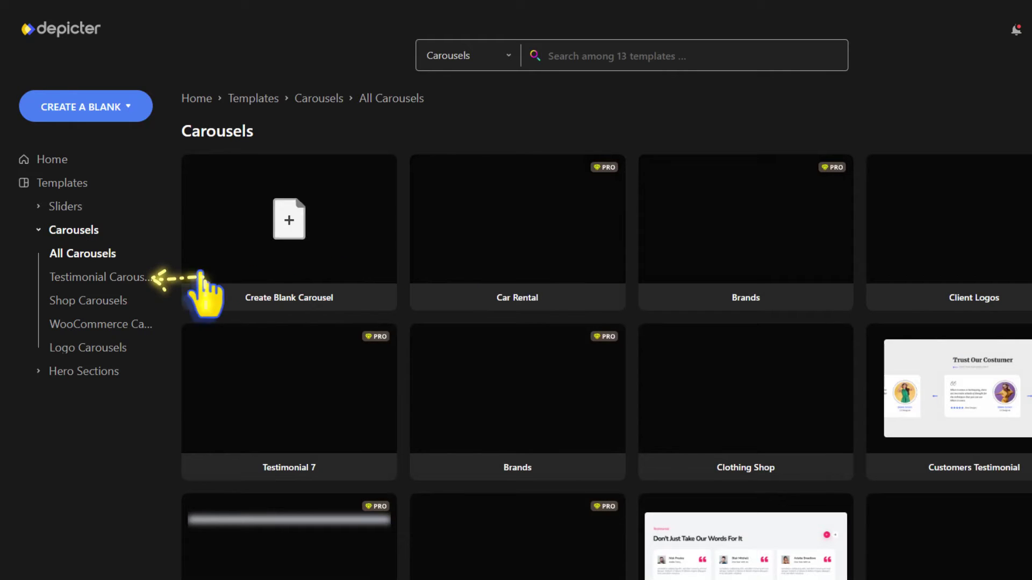
click(103, 278)
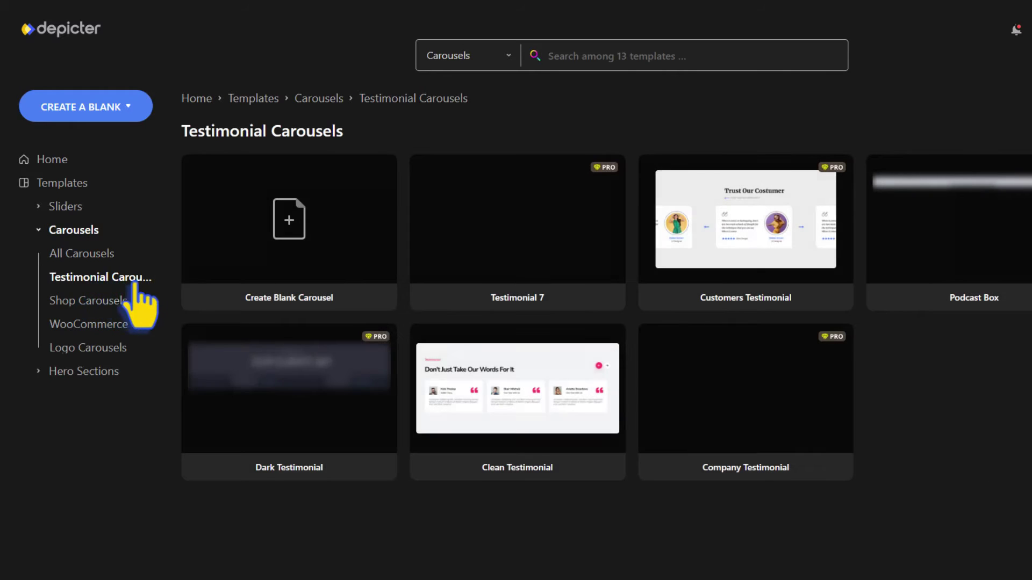
mouse_move(475, 259)
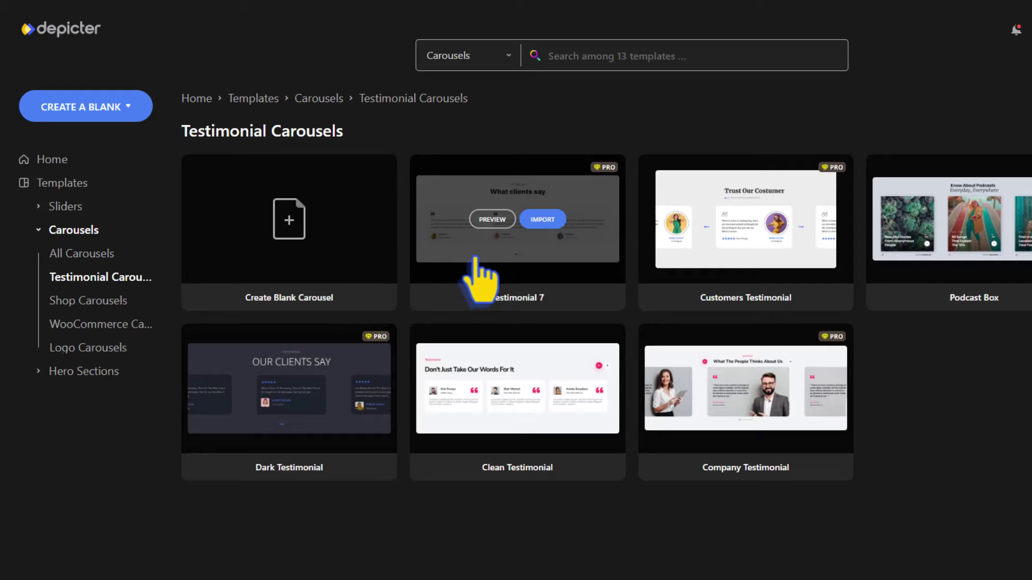
click(491, 225)
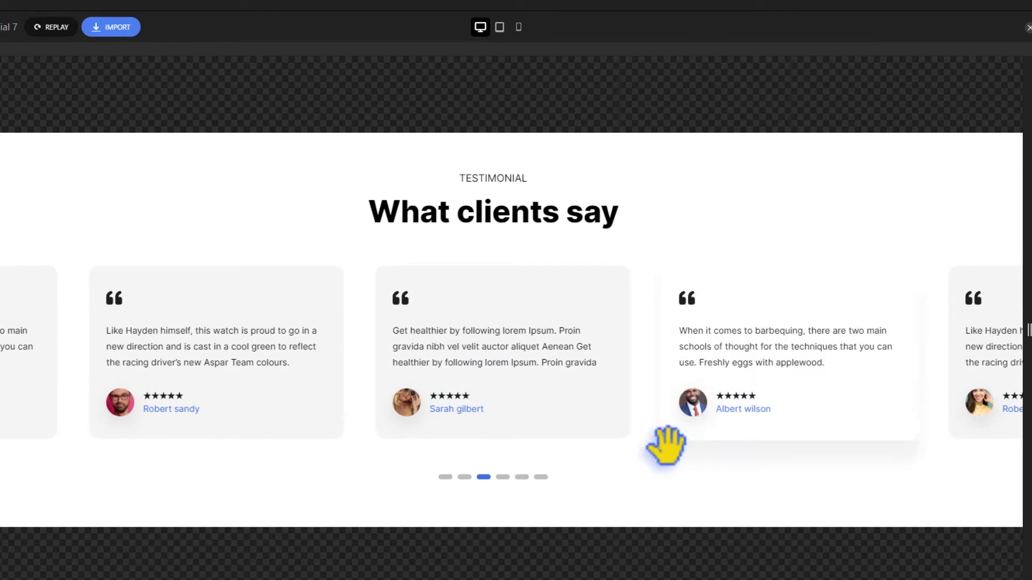
Step: Cycle the Testimonial 7 preview with its dots and a swipe, close it, and import it
click(540, 478)
click(465, 477)
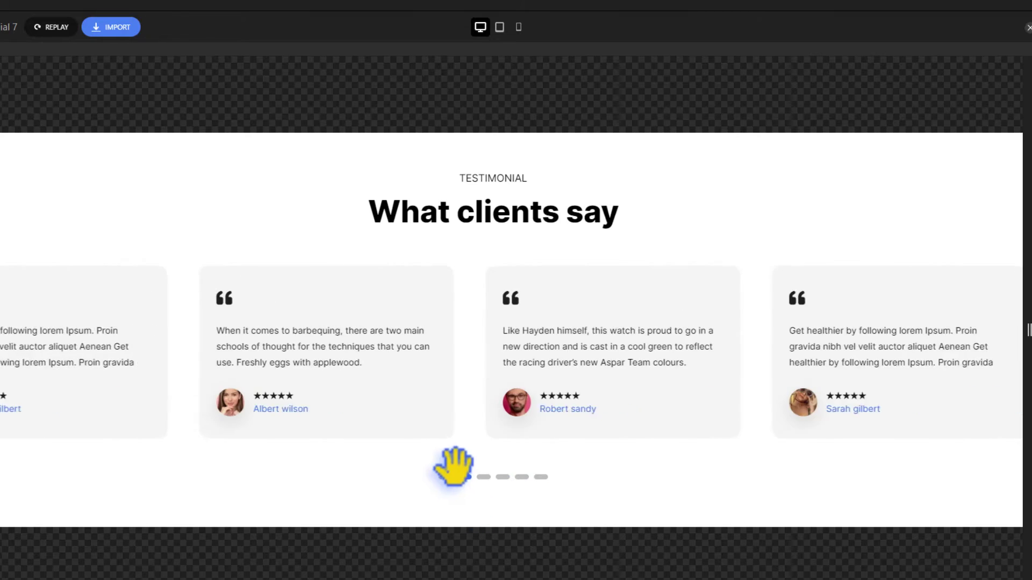
drag(375, 440, 629, 433)
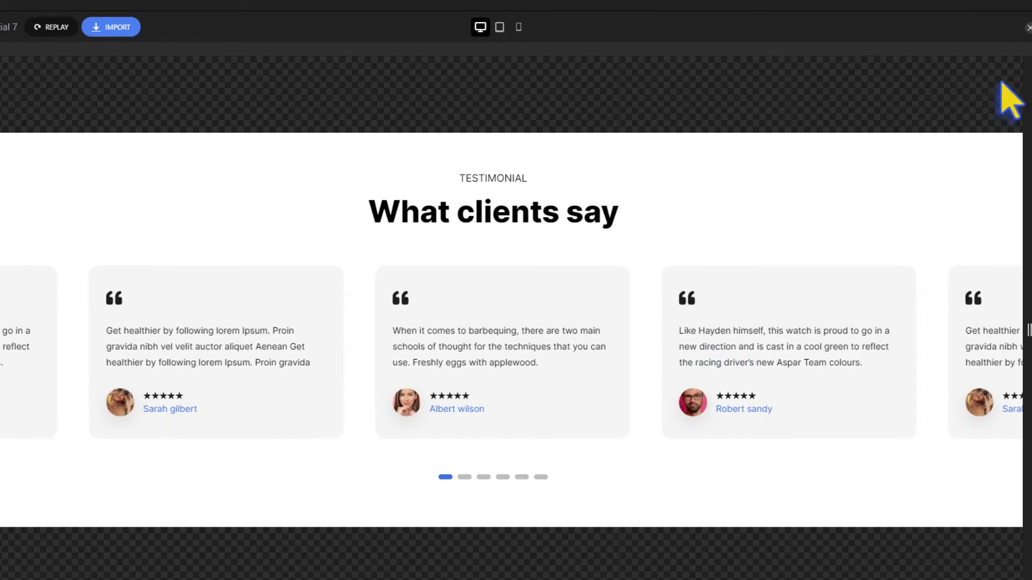
click(1027, 27)
click(544, 220)
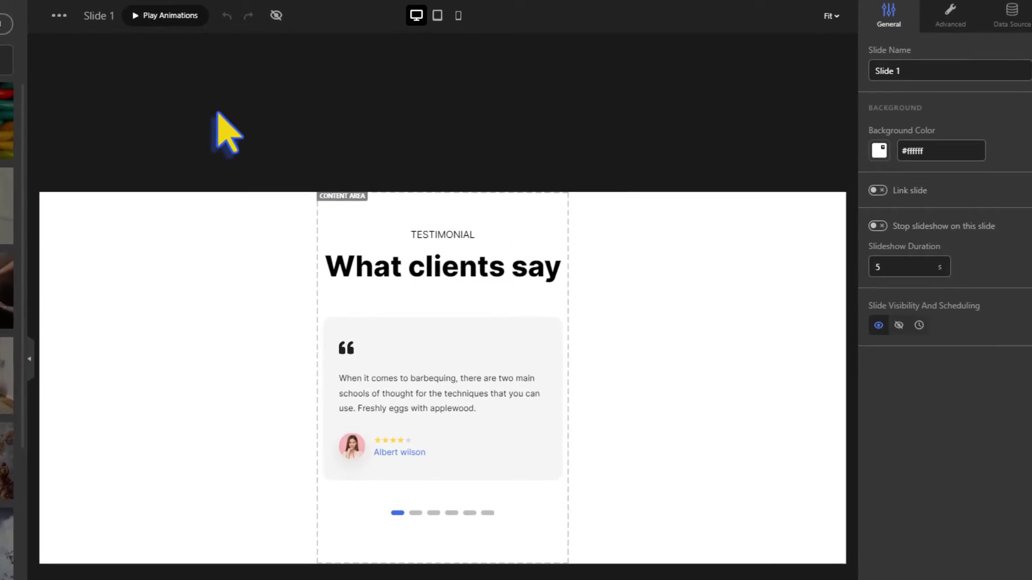
Step: Give the TESTIMONIAL label a rounded font and a new text colour
click(548, 225)
click(880, 473)
click(866, 491)
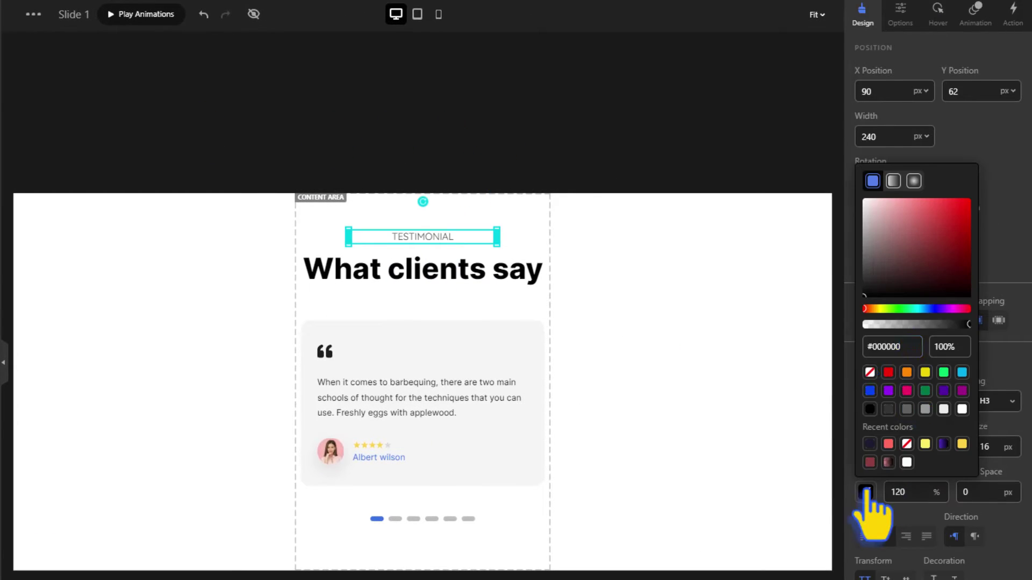
Step: Restyle the What clients say heading and reviewer name with a new font and pink #fd346e
click(497, 272)
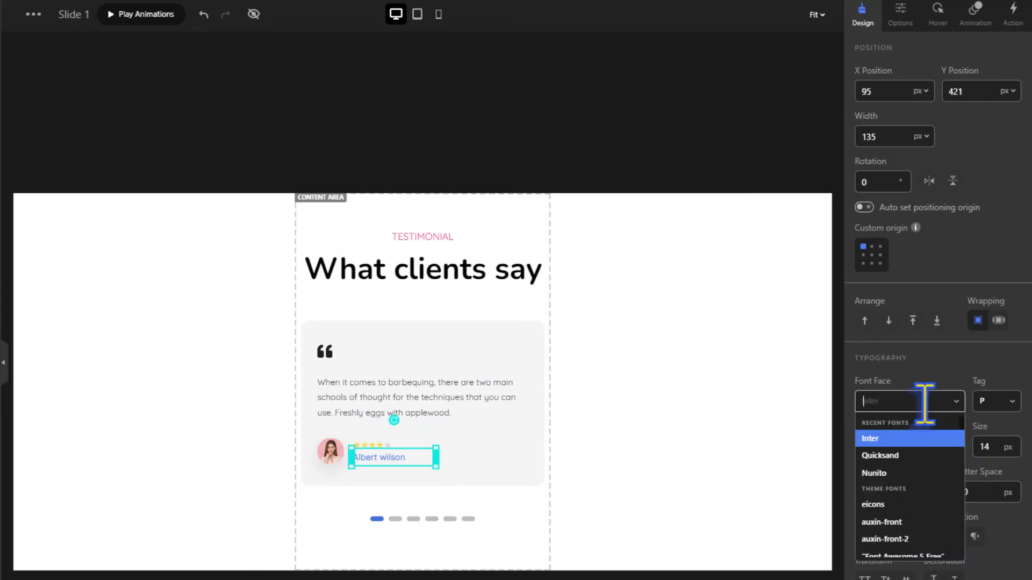
click(880, 456)
click(866, 492)
click(866, 492)
click(885, 347)
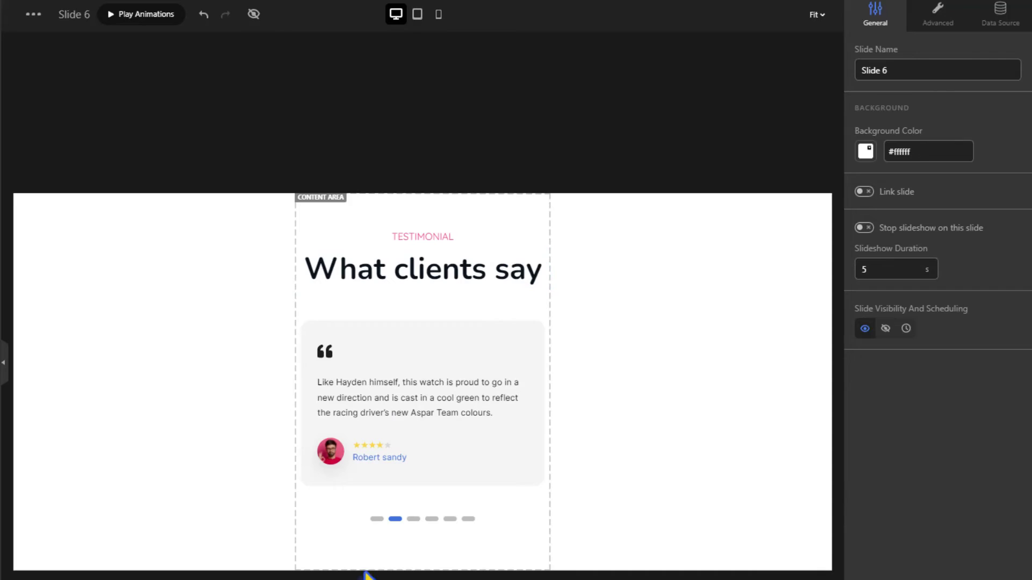
Step: Set the testimonial paragraph to Quicksand, restyle Slide 8's reviewer name, and open publishing options
click(914, 401)
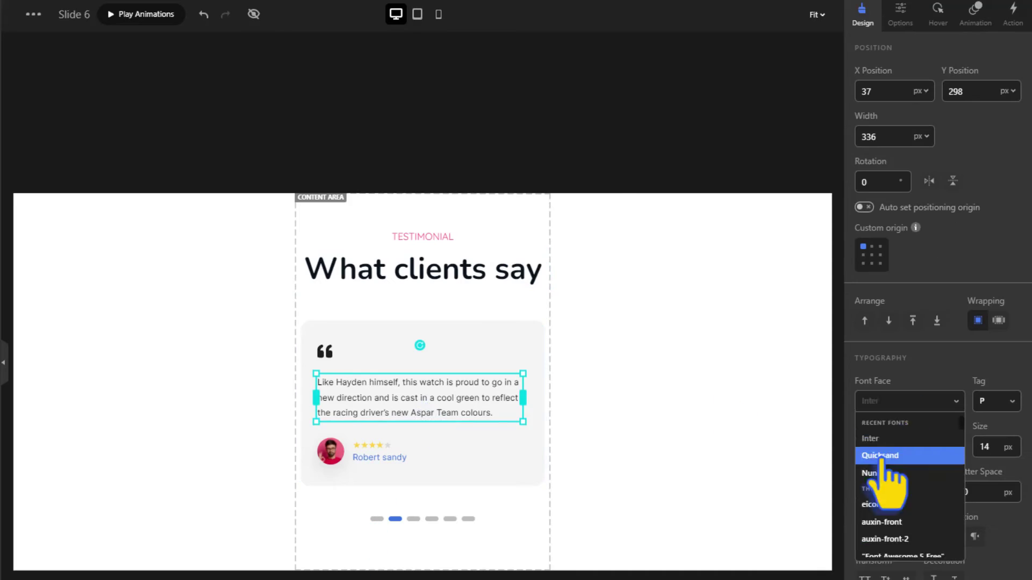
click(874, 488)
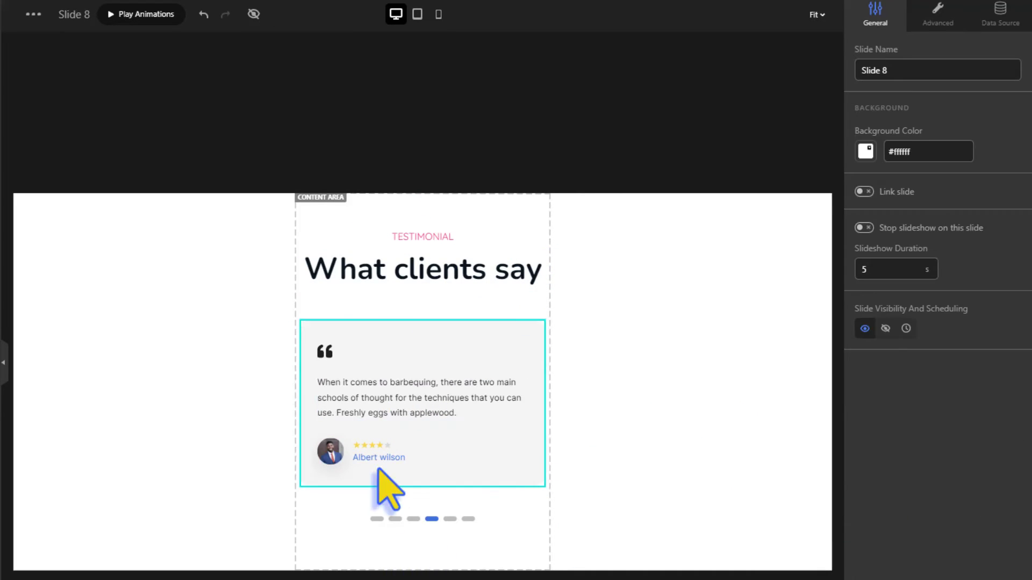
click(383, 461)
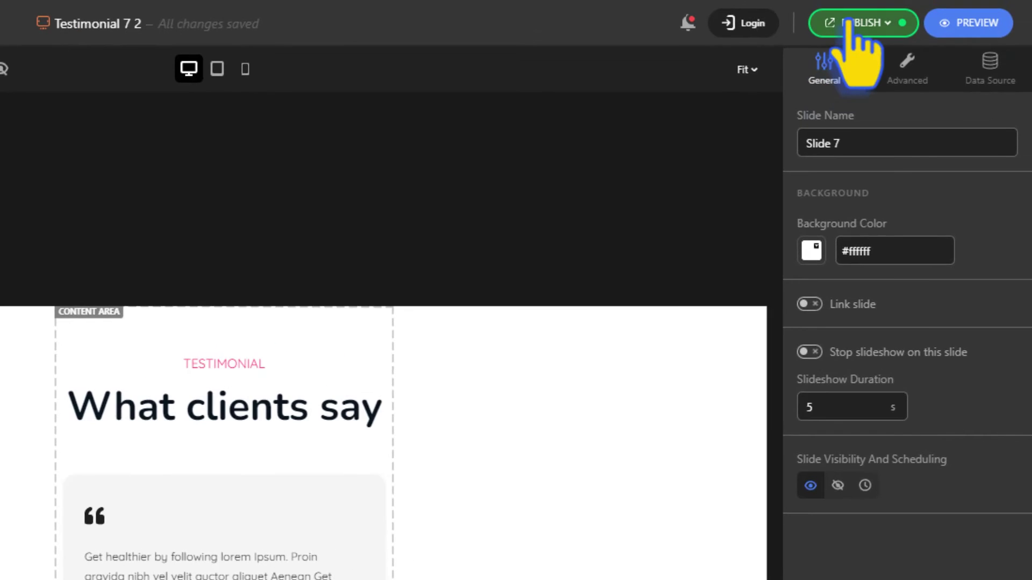
click(847, 24)
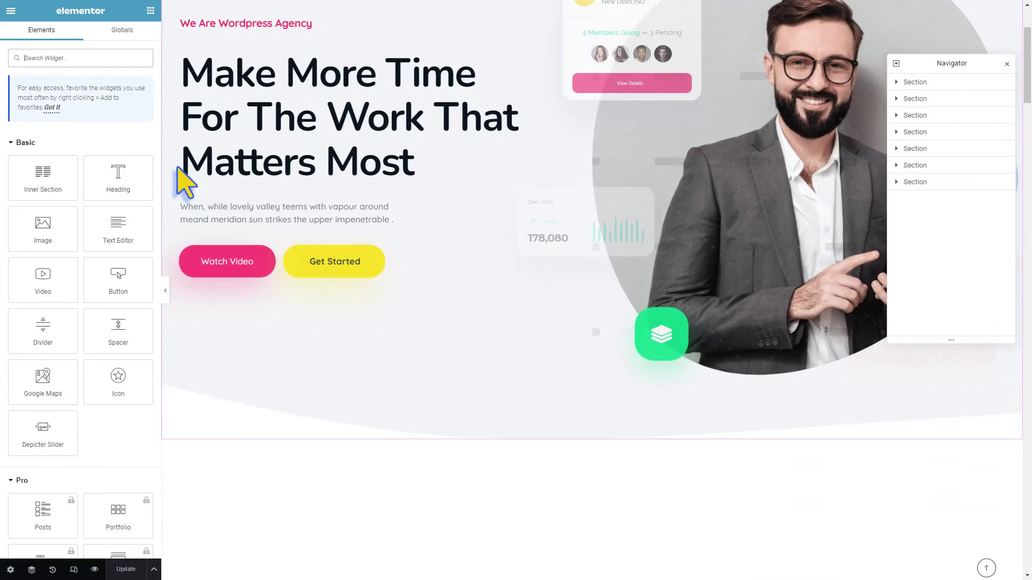
Step: Add a one-column section above Portfolio and place a Depicter Slider widget, searched as 'de', in it
scroll(180, 172, down, 18)
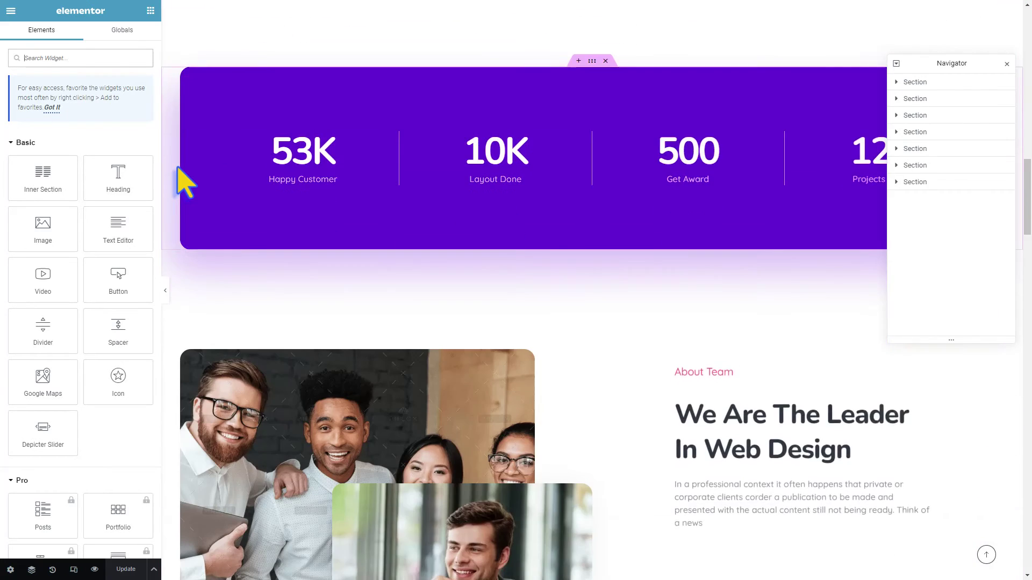
scroll(179, 168, down, 7)
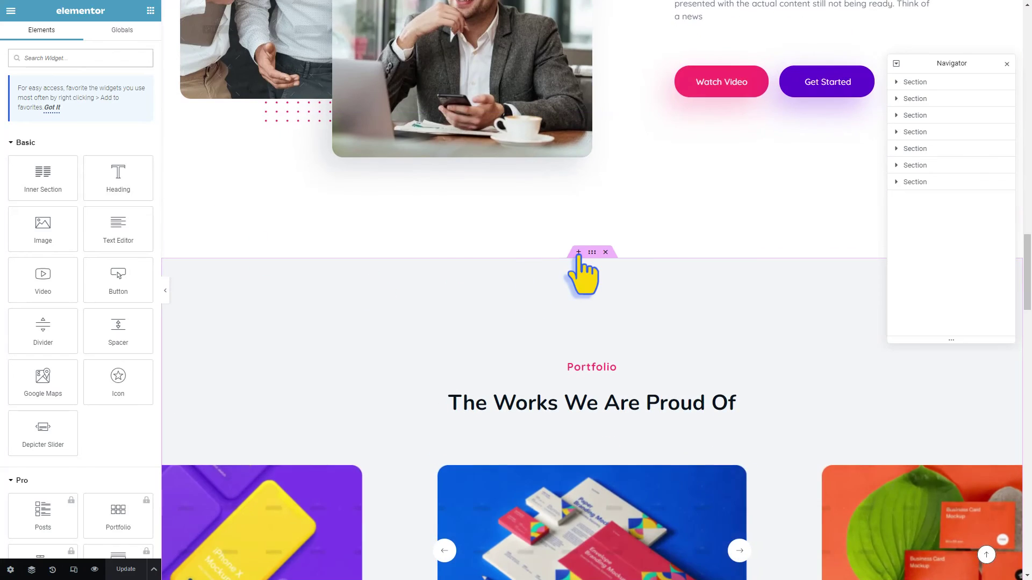
click(579, 250)
click(579, 302)
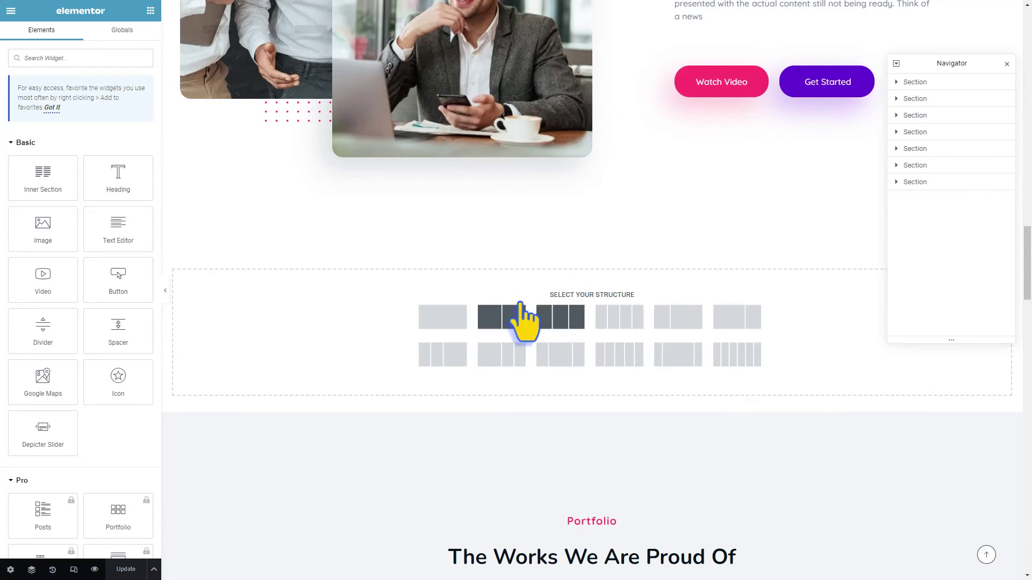
click(451, 320)
click(485, 276)
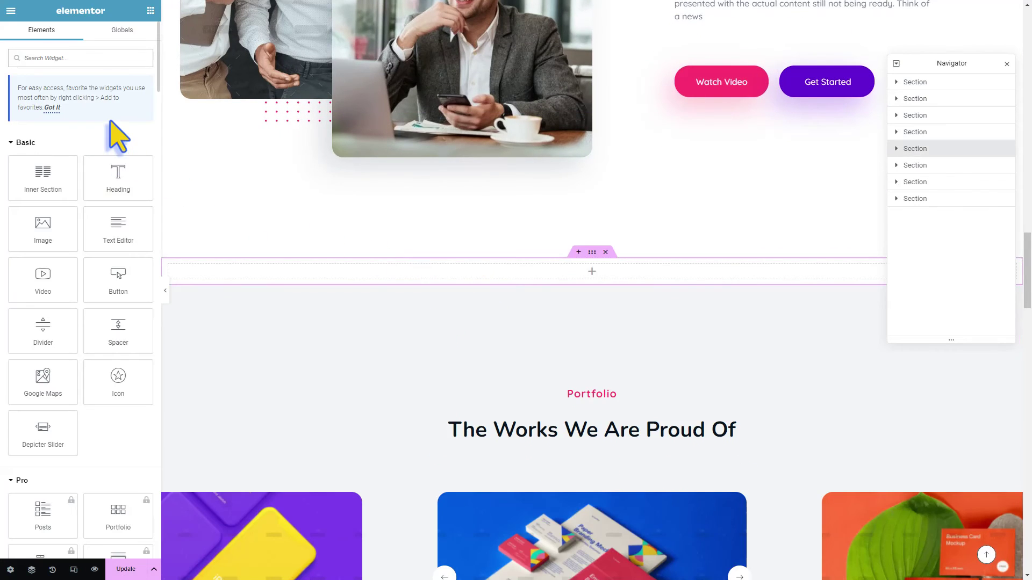
text(depi)
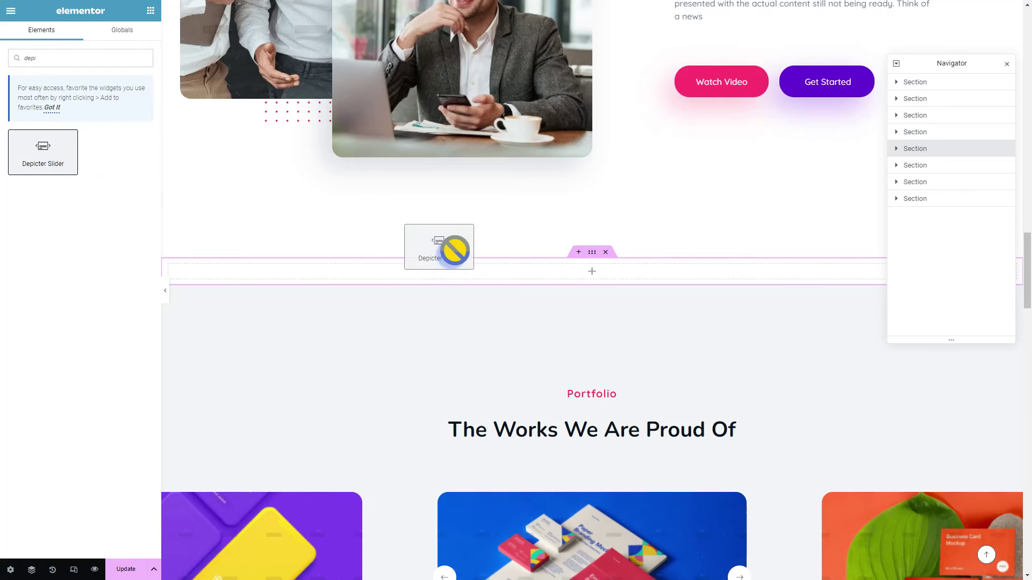
drag(455, 250, 484, 277)
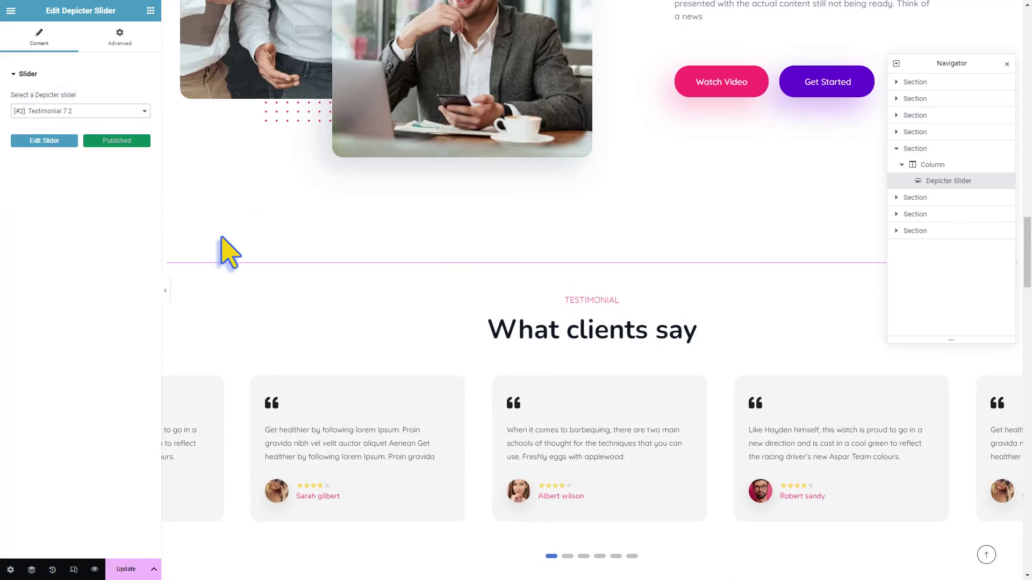
scroll(227, 248, down, 3)
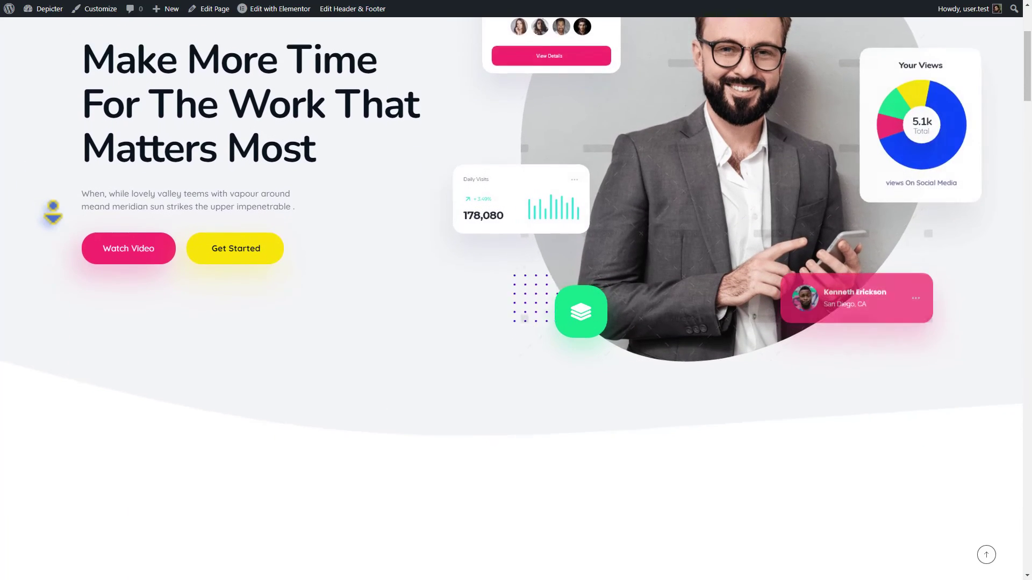
scroll(53, 212, down, 10)
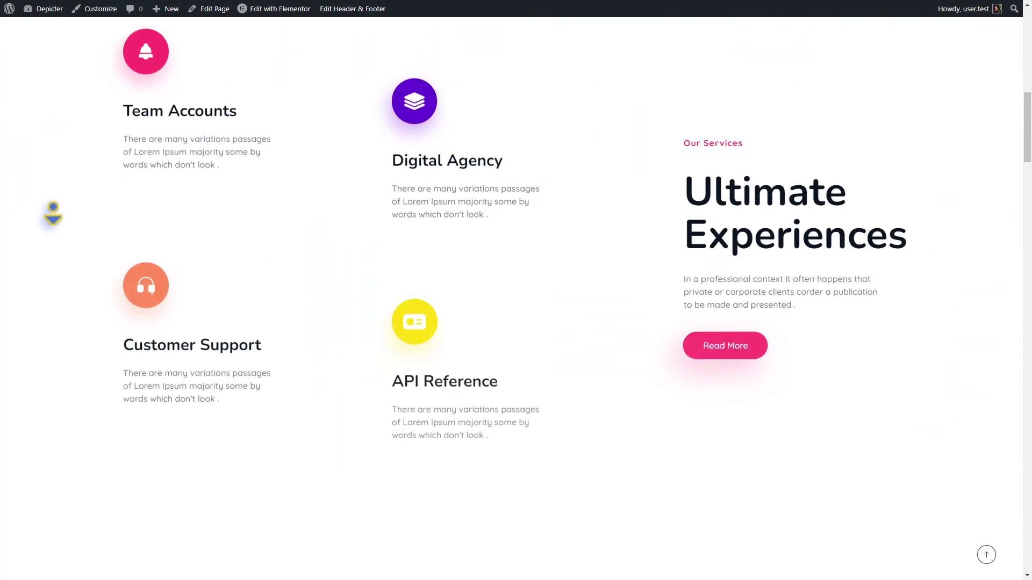
scroll(53, 212, down, 10)
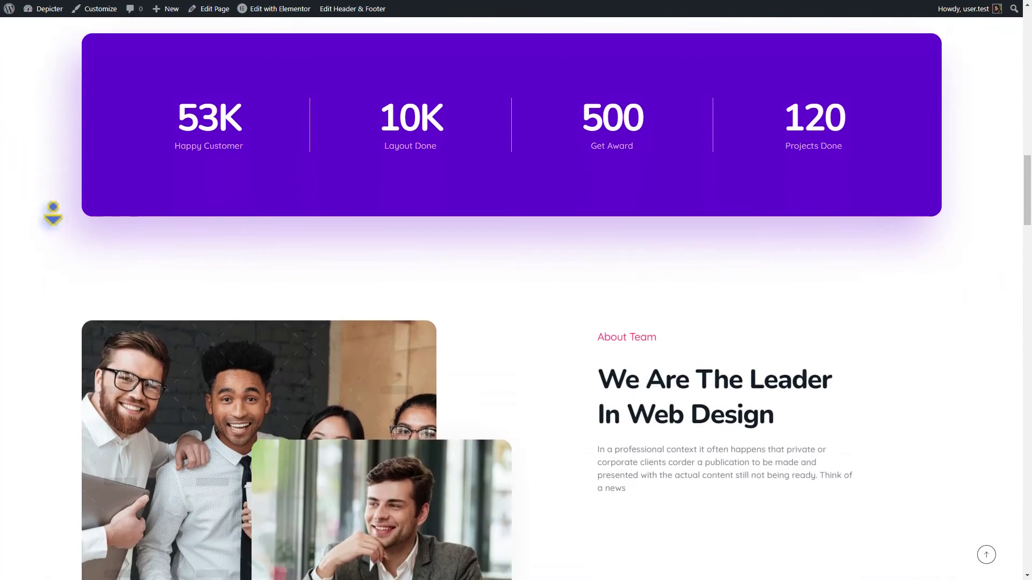
scroll(52, 212, down, 5)
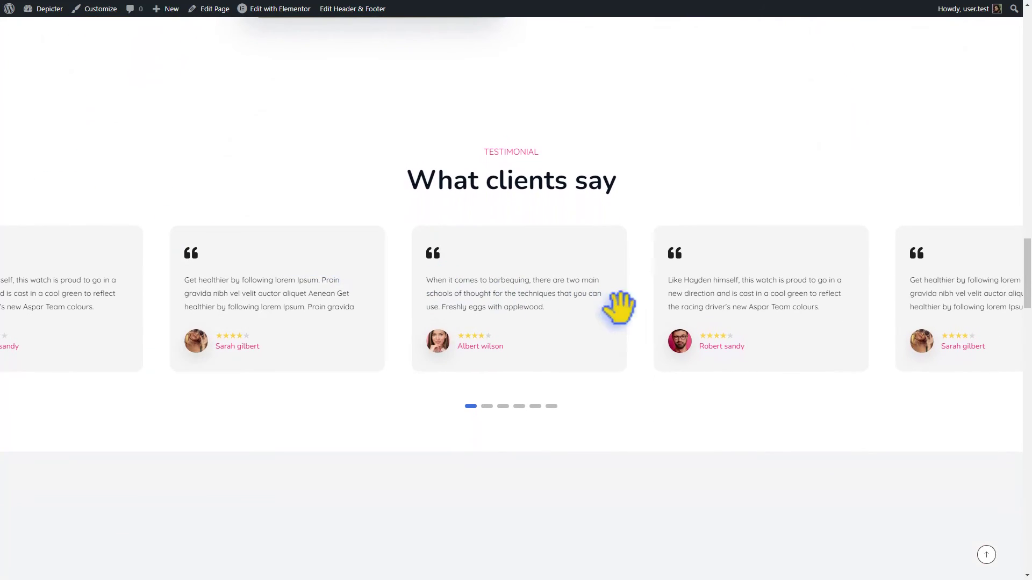
drag(733, 320, 299, 311)
drag(691, 306, 398, 315)
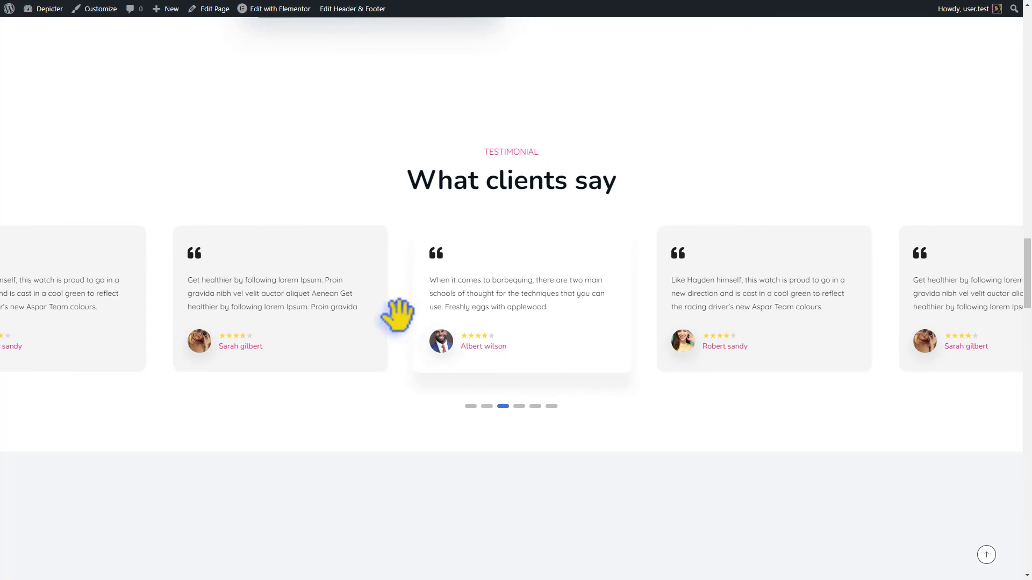
click(552, 407)
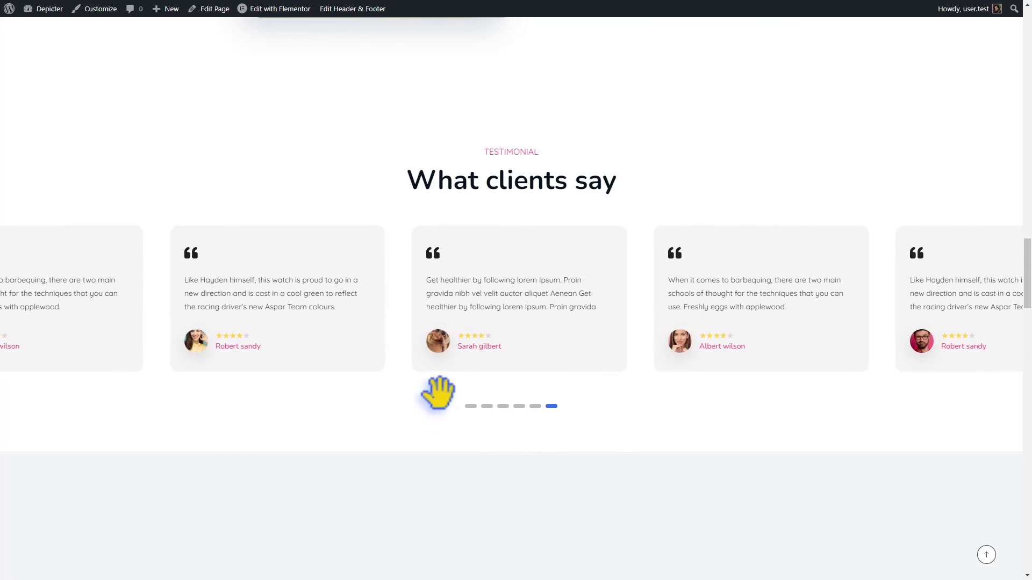
scroll(357, 478, down, 8)
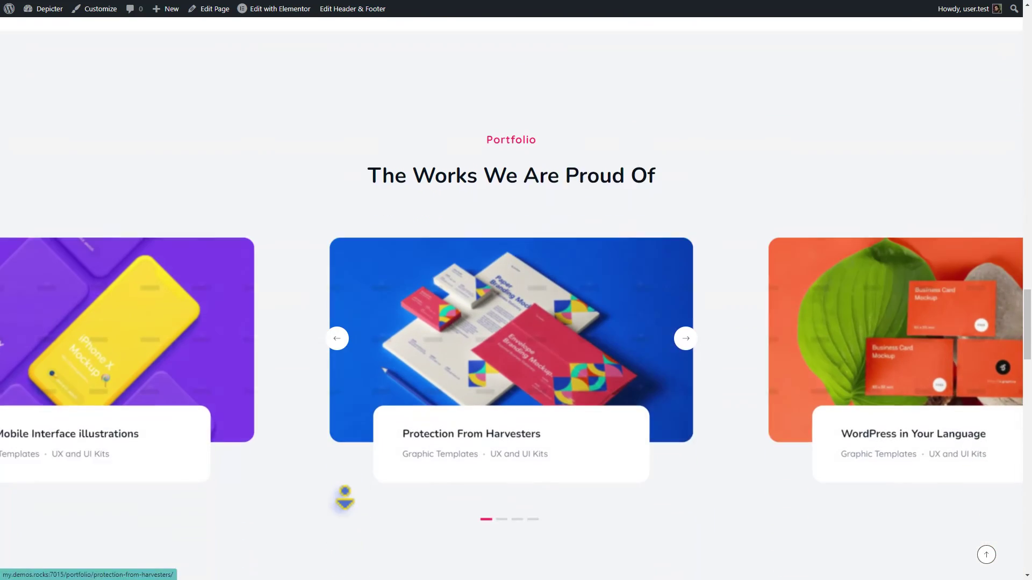
scroll(289, 482, down, 10)
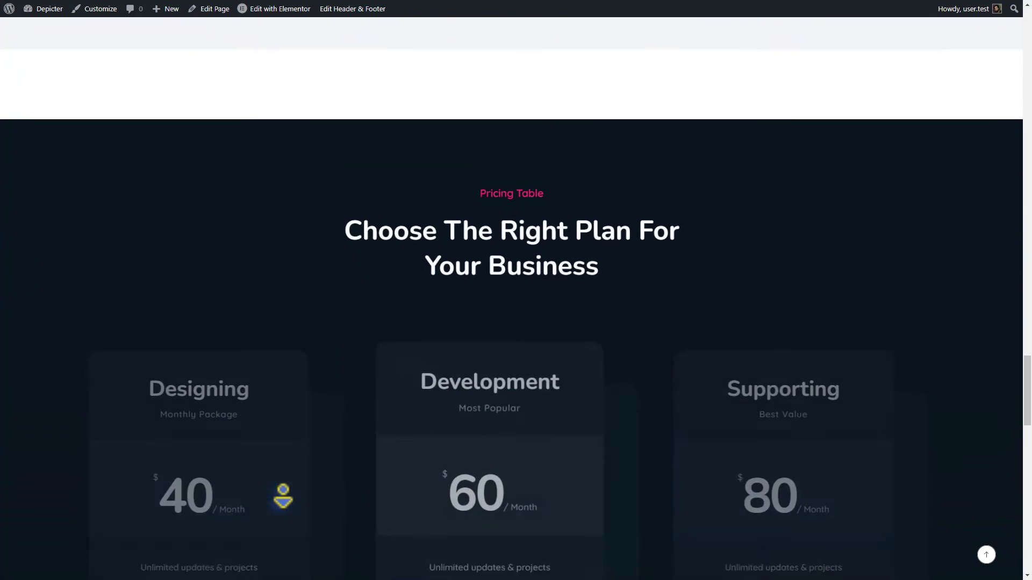
scroll(281, 499, down, 12)
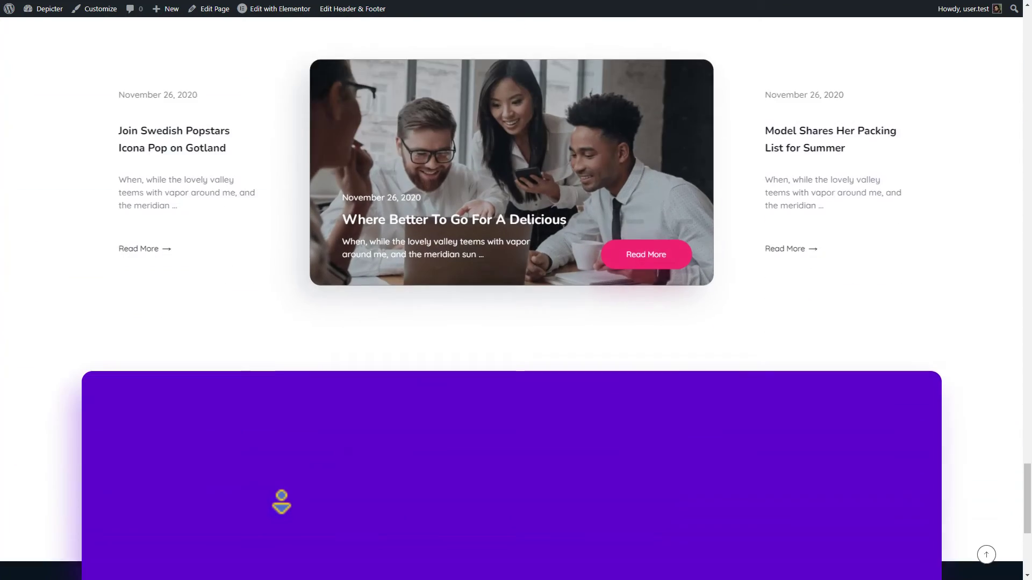